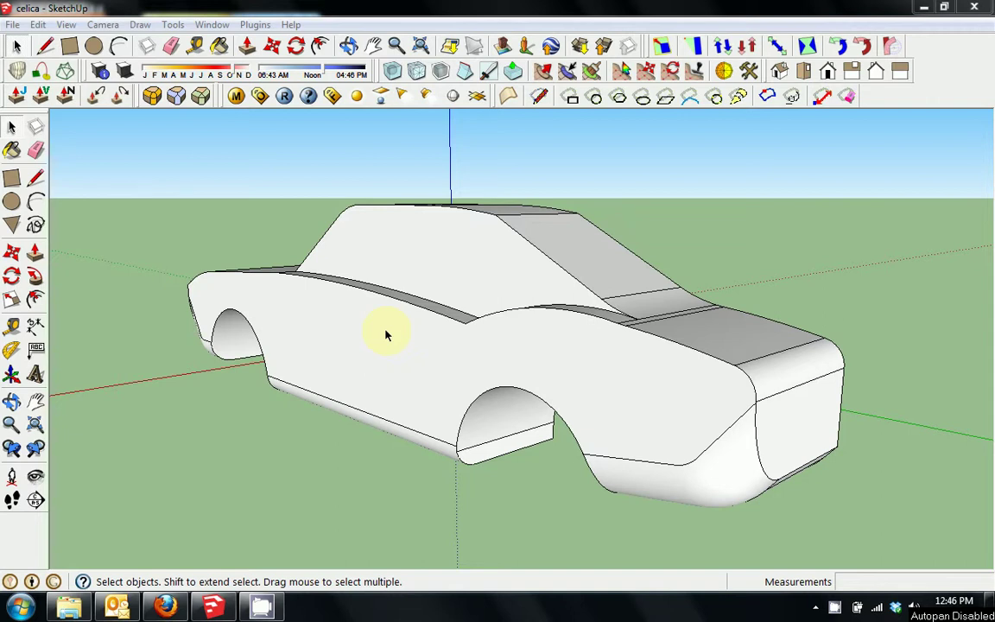
Step: Orbit around the car body from a couple of angles, then select the whole car body group
middle_click_drag(344, 334, 343, 299)
middle_click_drag(520, 365, 682, 392)
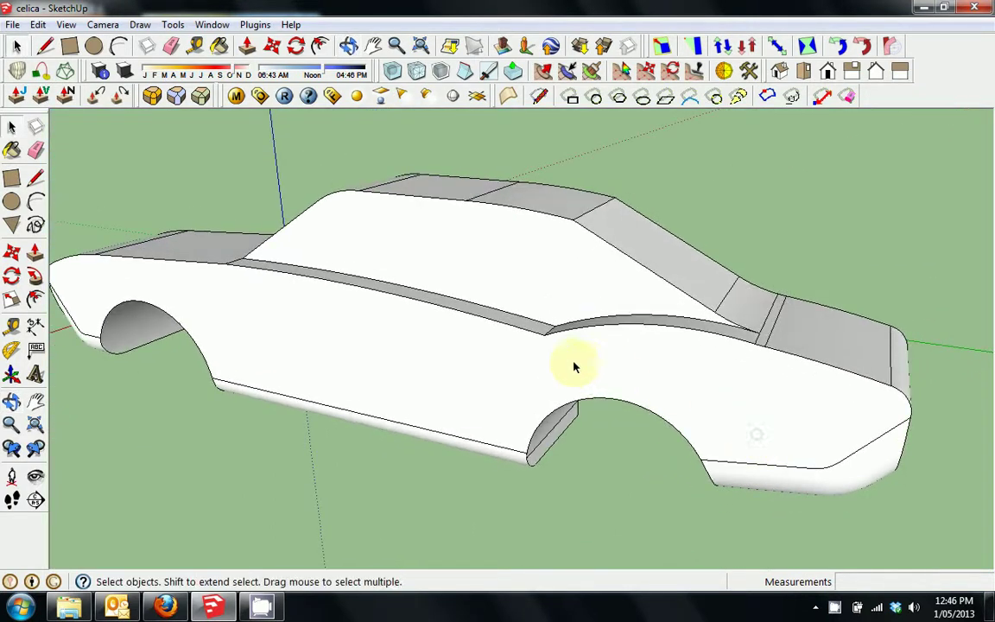
left_click(488, 351)
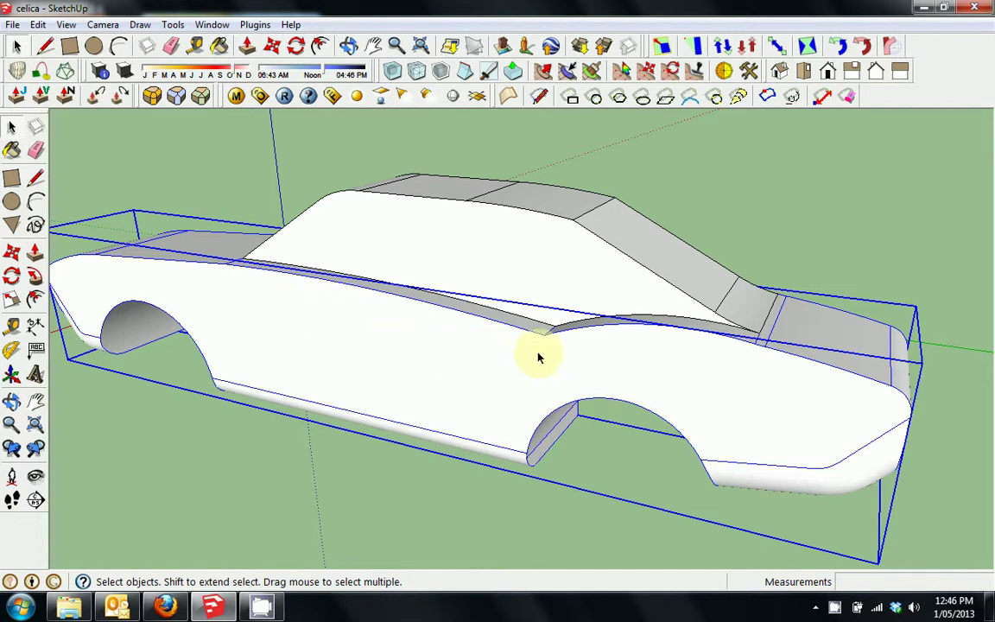
Step: Inside the car body group, draw guide lines out from both end corners of the body
double_click(599, 366)
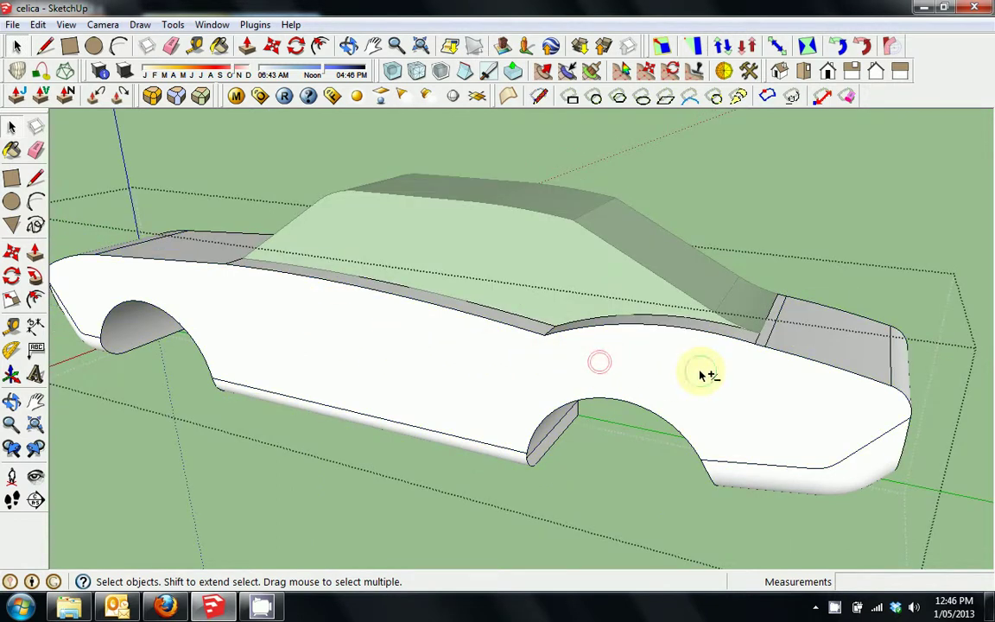
middle_click_drag(706, 374, 413, 309)
key("l")
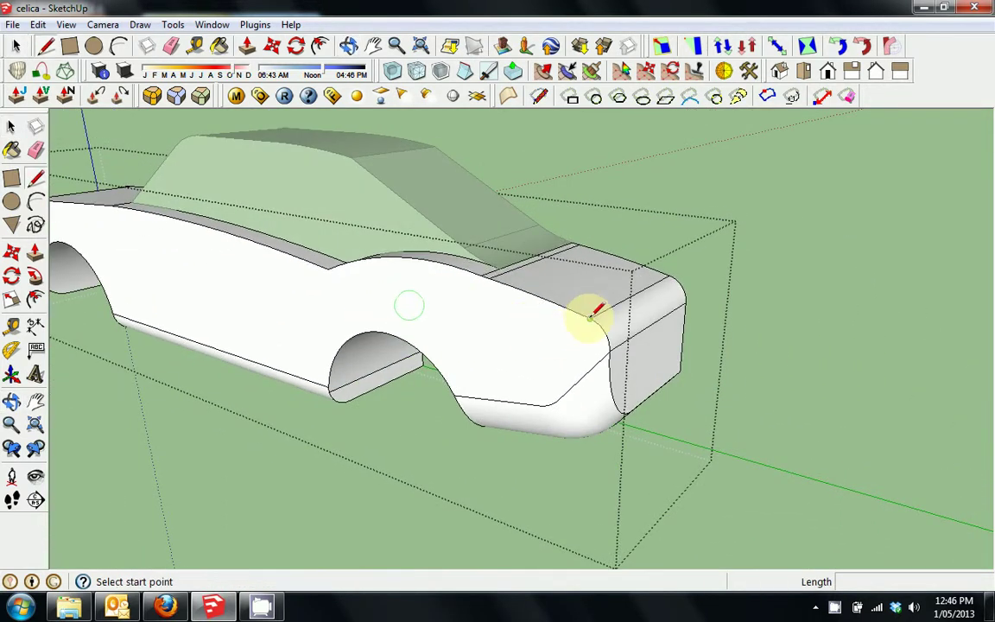
left_click(589, 318)
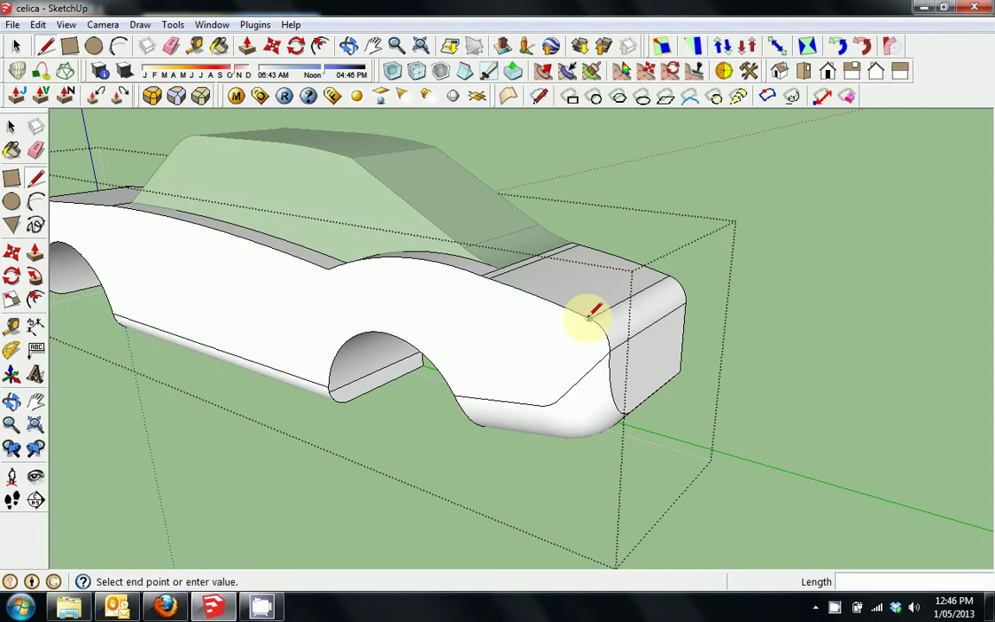
left_click(787, 420)
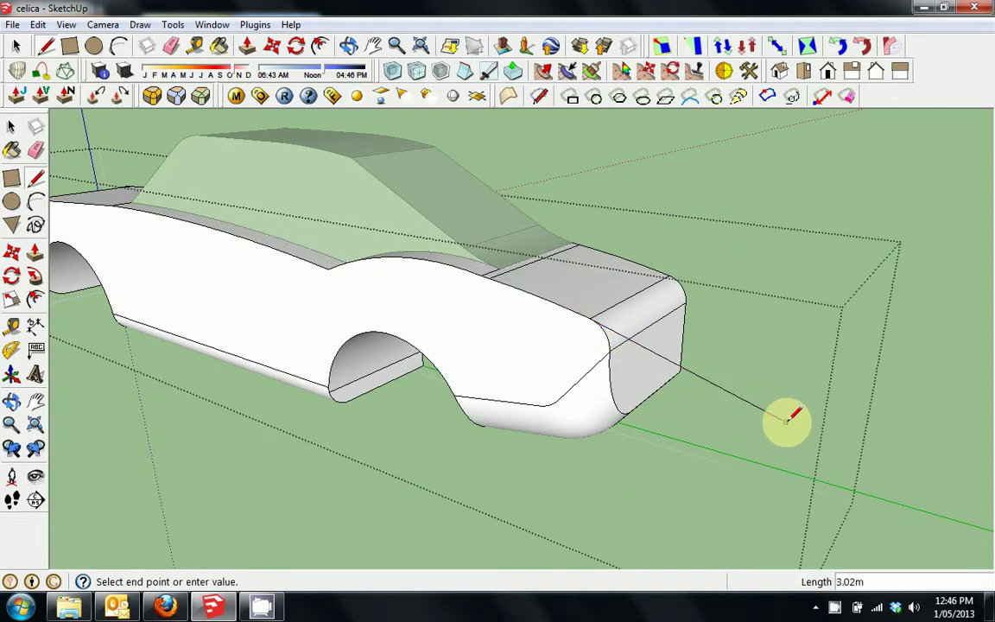
left_click(898, 449)
key("space")
middle_click_drag(537, 355, 558, 276)
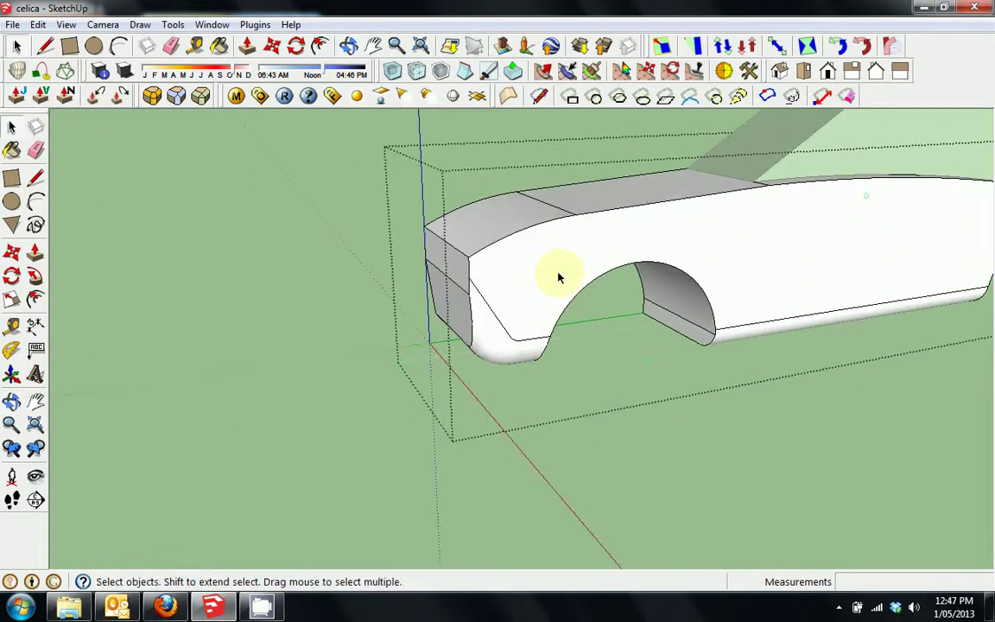
key("l")
left_click(466, 258)
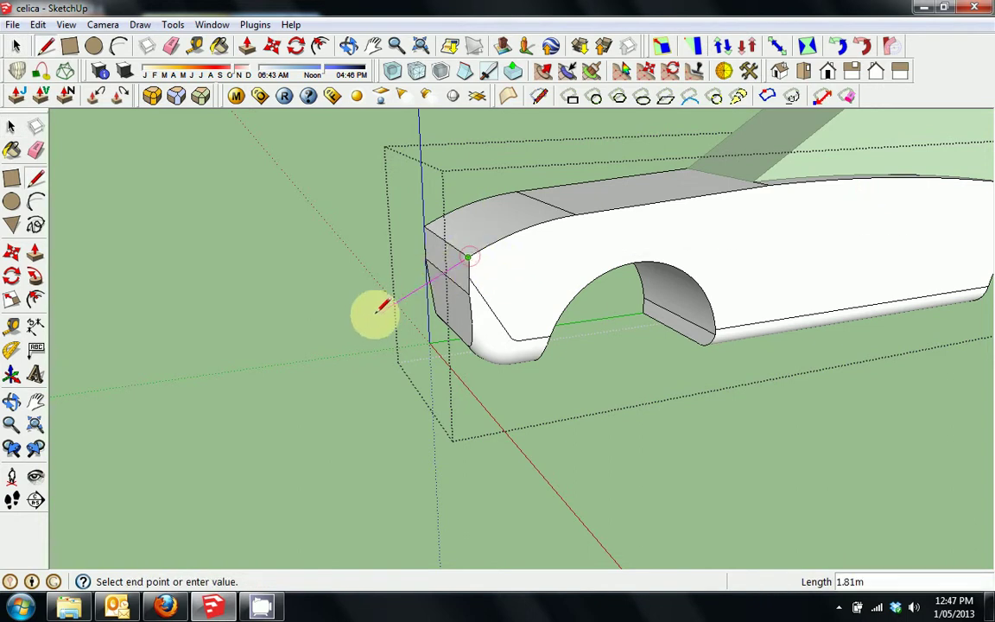
left_click(345, 332)
key("space")
Step: Draw a closed outline from the guide line's end, forming a flat face off the rear
middle_click_drag(432, 334, 403, 349)
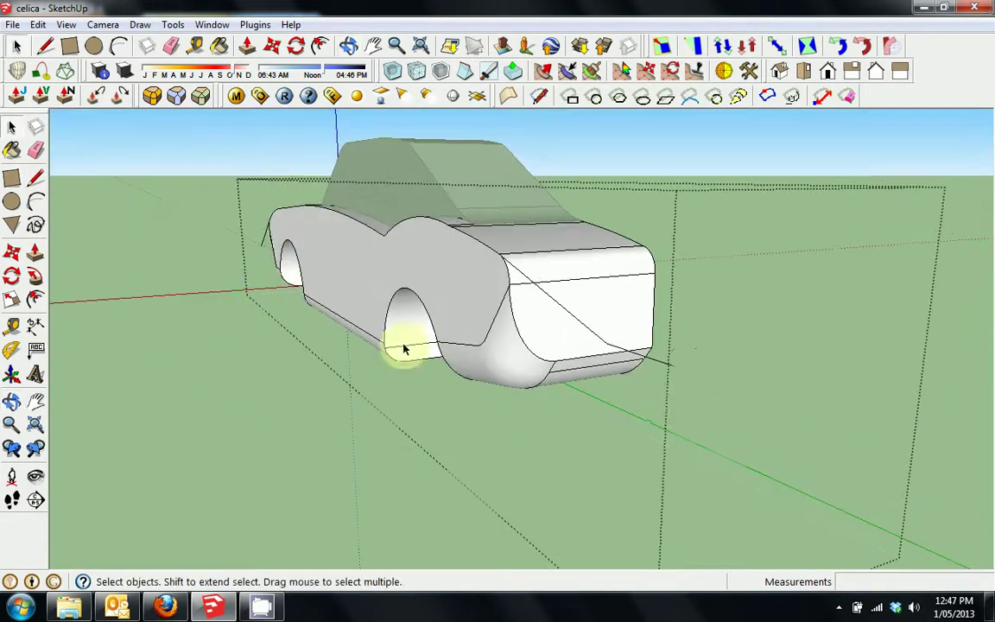
key("l")
left_click(674, 368)
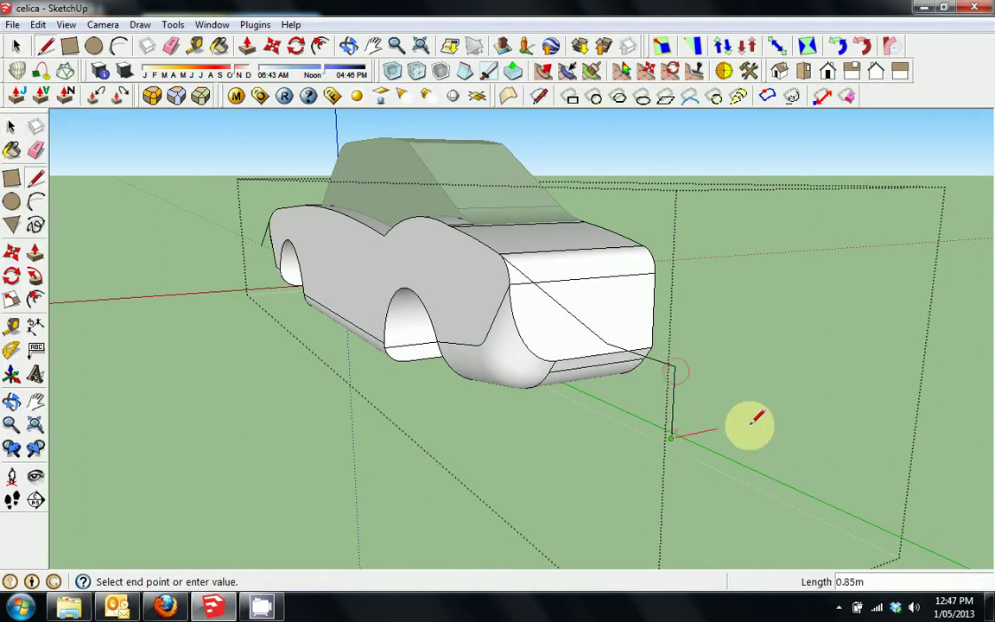
left_click(788, 415)
left_click(792, 353)
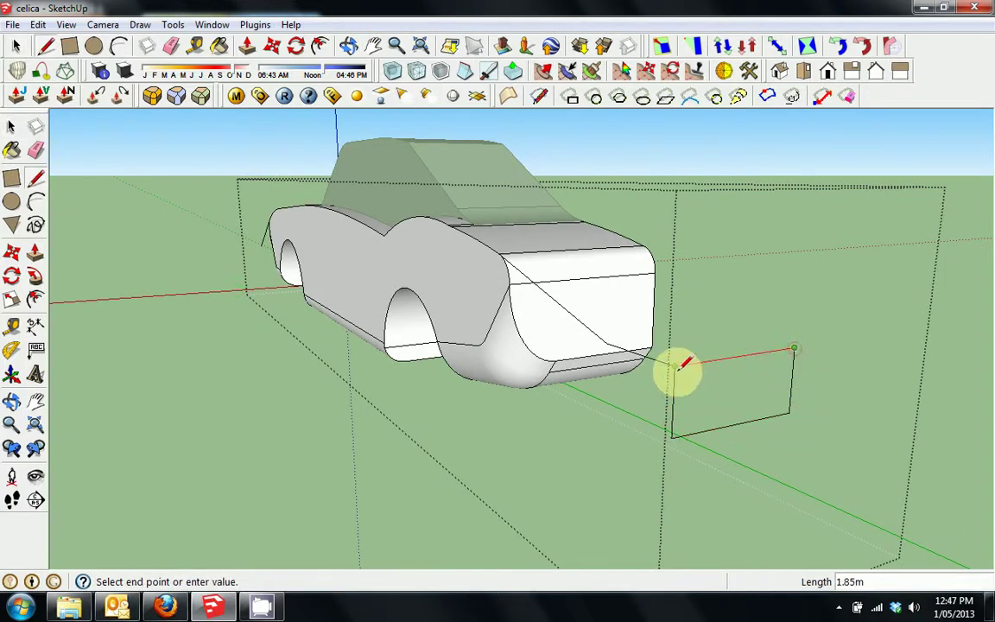
left_click(674, 367)
key("space")
middle_click_drag(706, 402, 610, 378)
scroll(609, 378, "up", 2)
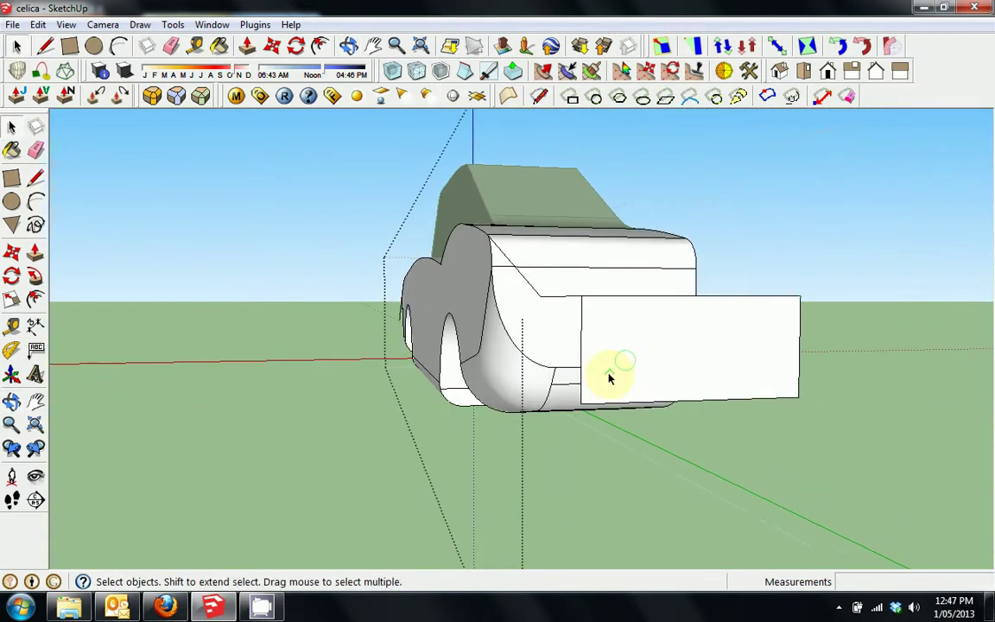
Step: Trace a curve across the new face and erase the box edges, leaving a curved triangular profile
scroll(594, 382, "up", 1)
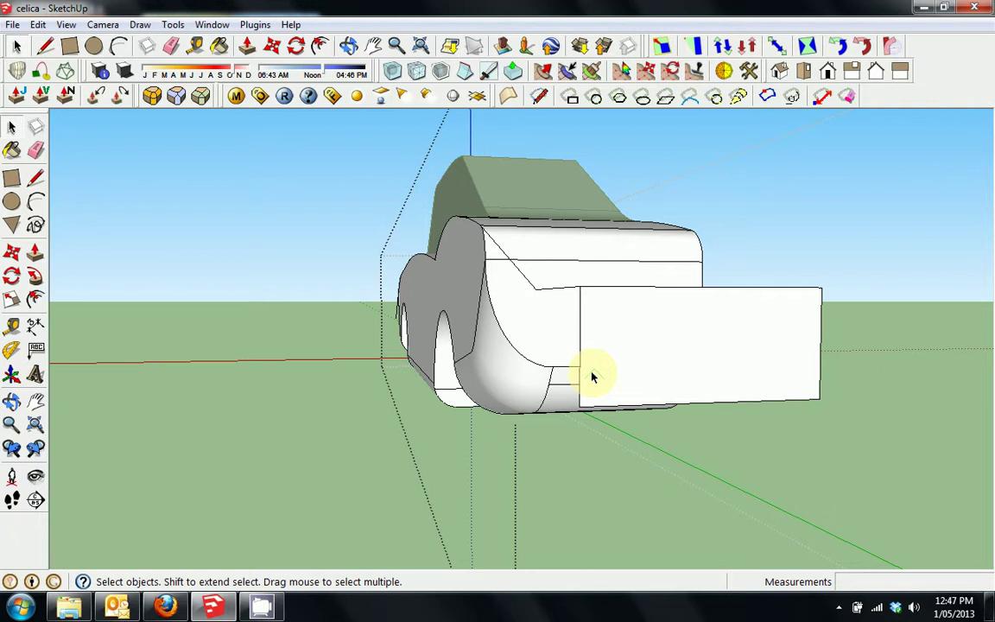
key("l")
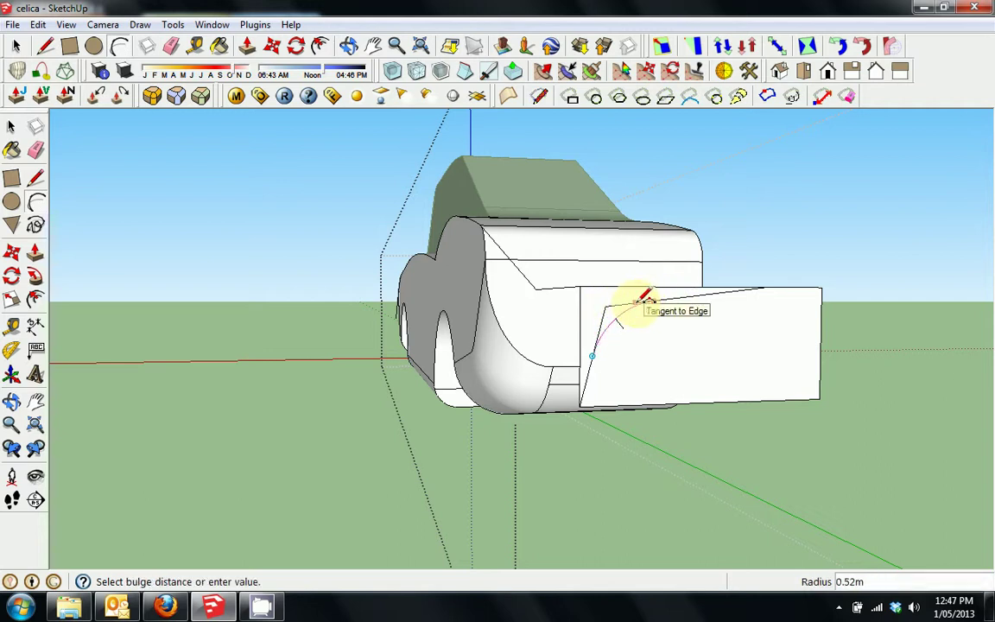
key("e")
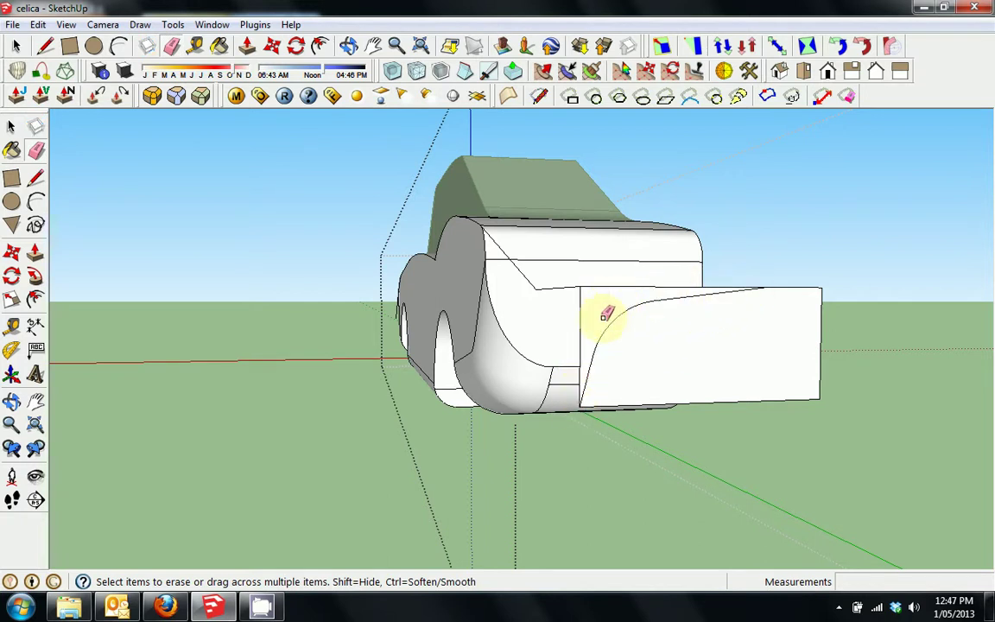
left_click_drag(830, 293, 794, 277)
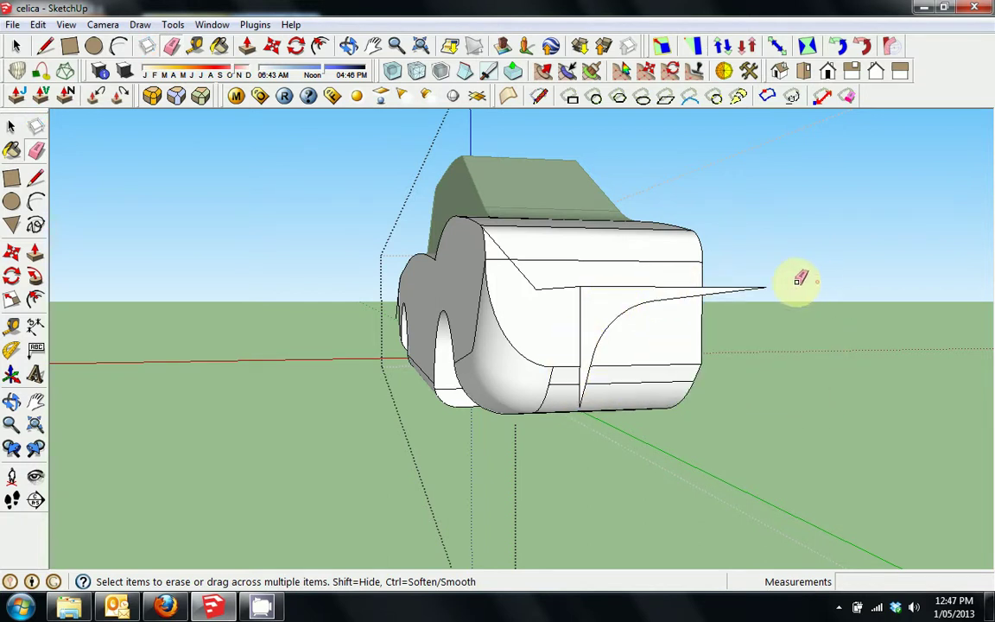
mouse_move(562, 314)
middle_mouse_down()
mouse_move(670, 408)
mouse_move(671, 383)
middle_mouse_up()
key("space")
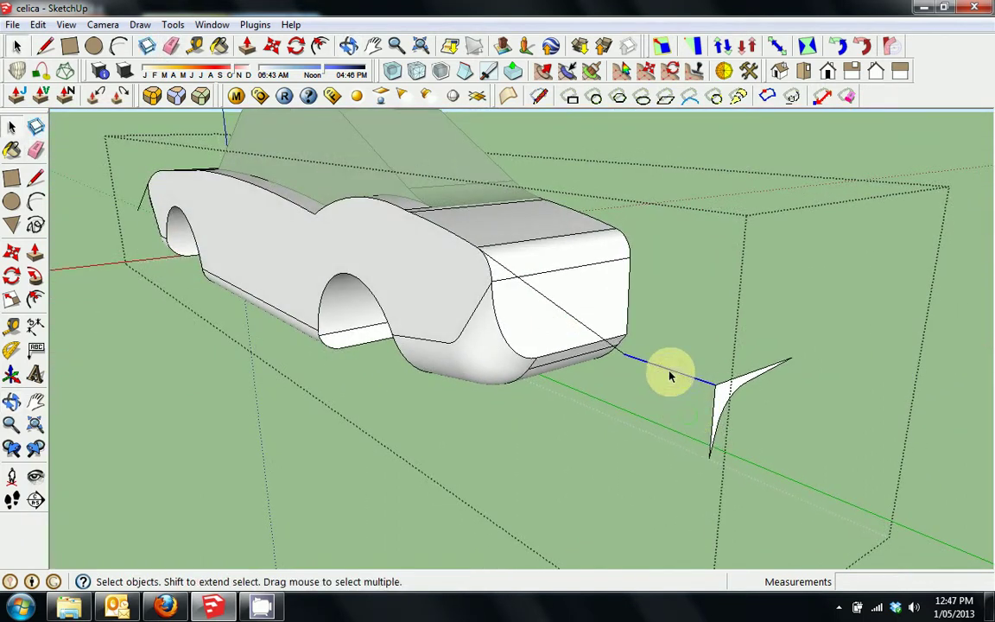
Step: Check the selected shoulder-line path and the profile face from several views, then activate Follow Me
middle_click_drag(464, 278, 537, 339)
scroll(546, 311, "up", 2)
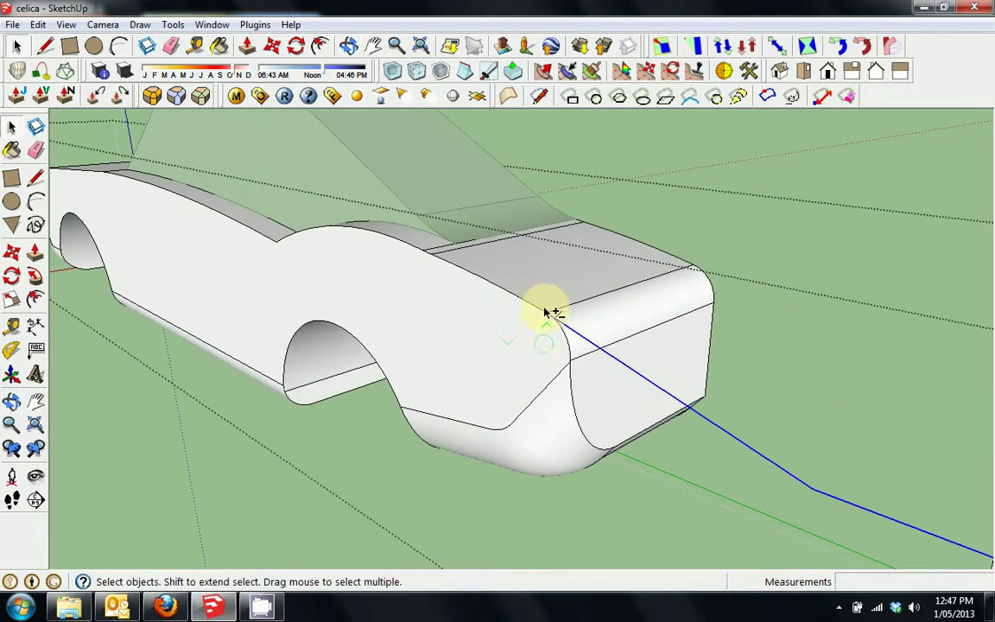
scroll(546, 309, "up", 6)
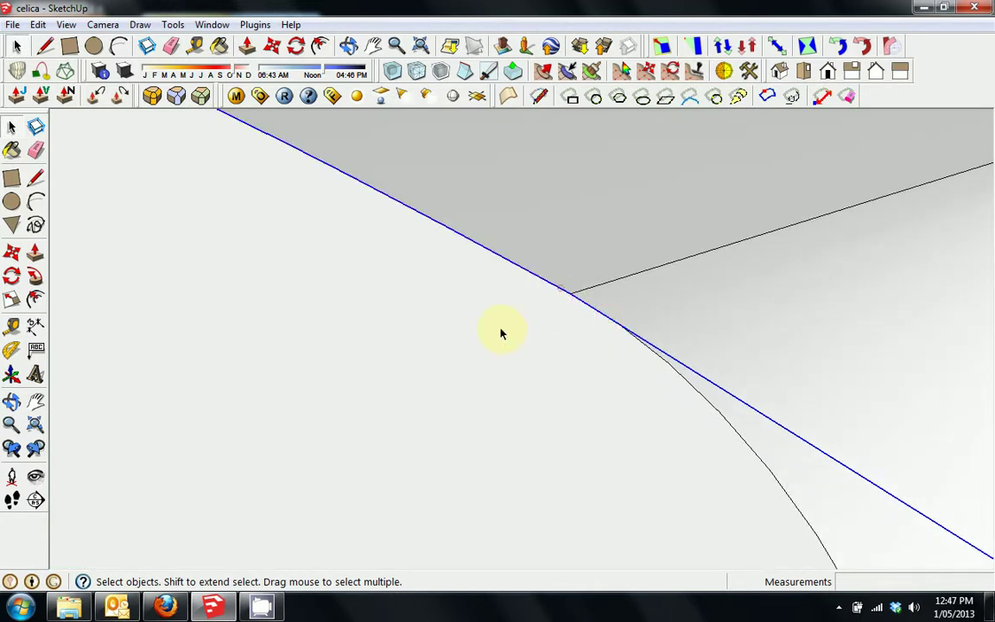
scroll(501, 332, "down", 4)
scroll(544, 437, "up", 4)
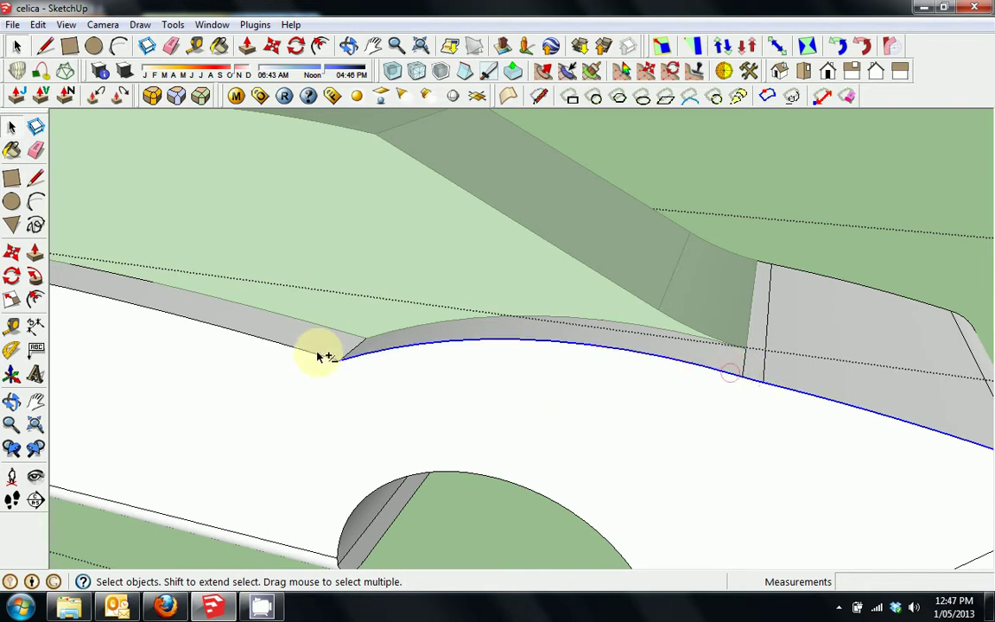
scroll(278, 388, "down", 4)
scroll(698, 426, "up", 4)
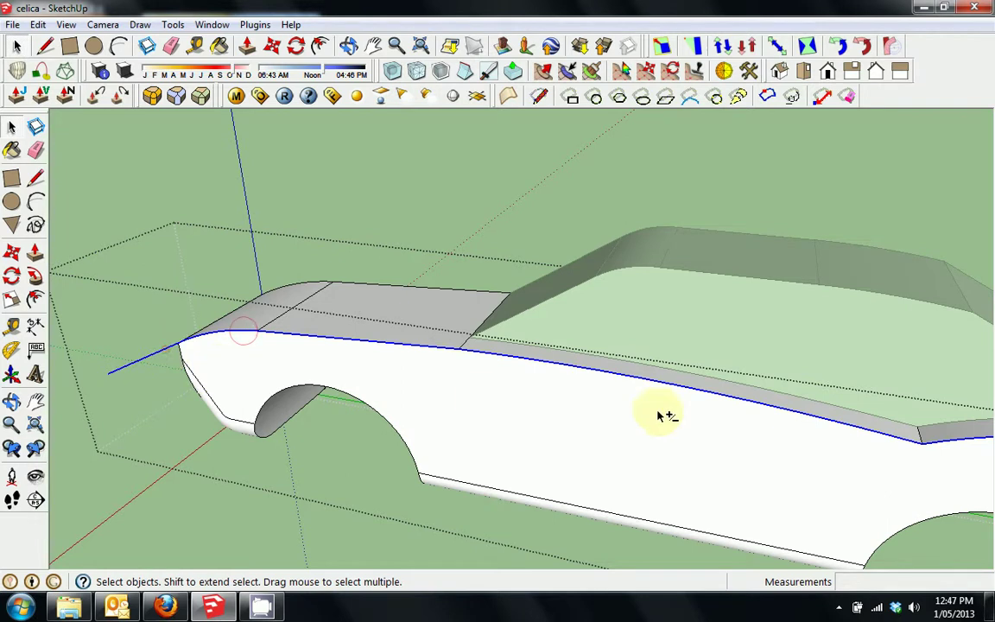
middle_click_drag(658, 415, 455, 315)
scroll(595, 392, "down", 4)
mouse_move(595, 391)
middle_mouse_down()
mouse_move(537, 328)
mouse_move(392, 324)
mouse_move(377, 296)
middle_mouse_up()
left_click(35, 278)
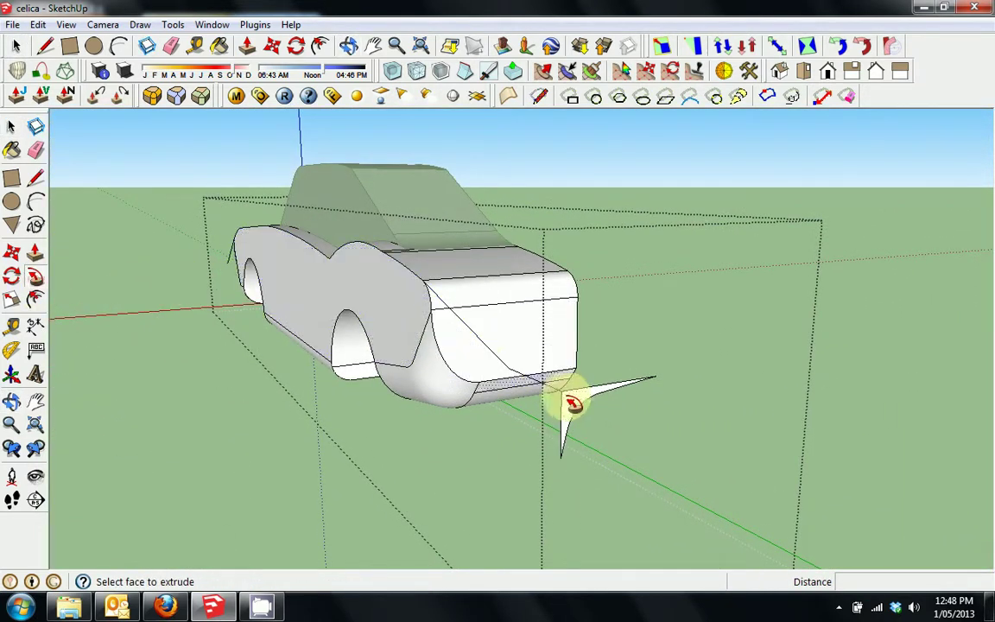
Step: Sweep the curved profile along the shoulder path and inspect the flared surface from rear and front
left_click(576, 404)
scroll(361, 311, "up", 5)
mouse_move(361, 311)
middle_mouse_down()
mouse_move(582, 326)
mouse_move(870, 324)
mouse_move(579, 240)
mouse_move(384, 231)
mouse_move(537, 333)
mouse_move(329, 318)
mouse_move(707, 355)
mouse_move(712, 338)
mouse_move(412, 338)
mouse_move(633, 333)
mouse_move(487, 295)
mouse_move(577, 302)
middle_mouse_up()
scroll(582, 329, "up", 3)
scroll(577, 301, "up", 2)
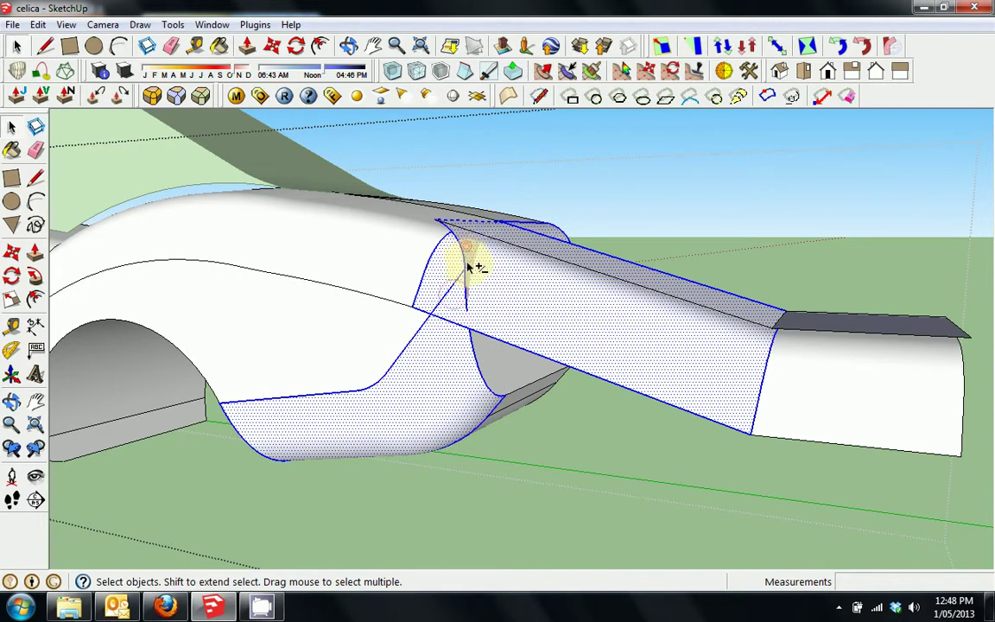
mouse_move(469, 276)
middle_mouse_down()
mouse_move(582, 368)
mouse_move(582, 427)
mouse_move(742, 426)
mouse_move(744, 382)
mouse_move(568, 207)
mouse_move(271, 175)
mouse_move(247, 227)
mouse_move(339, 307)
mouse_move(479, 400)
mouse_move(574, 417)
mouse_move(835, 411)
mouse_move(812, 255)
mouse_move(790, 206)
mouse_move(761, 198)
mouse_move(743, 408)
mouse_move(501, 458)
mouse_move(623, 460)
mouse_move(295, 423)
middle_mouse_up()
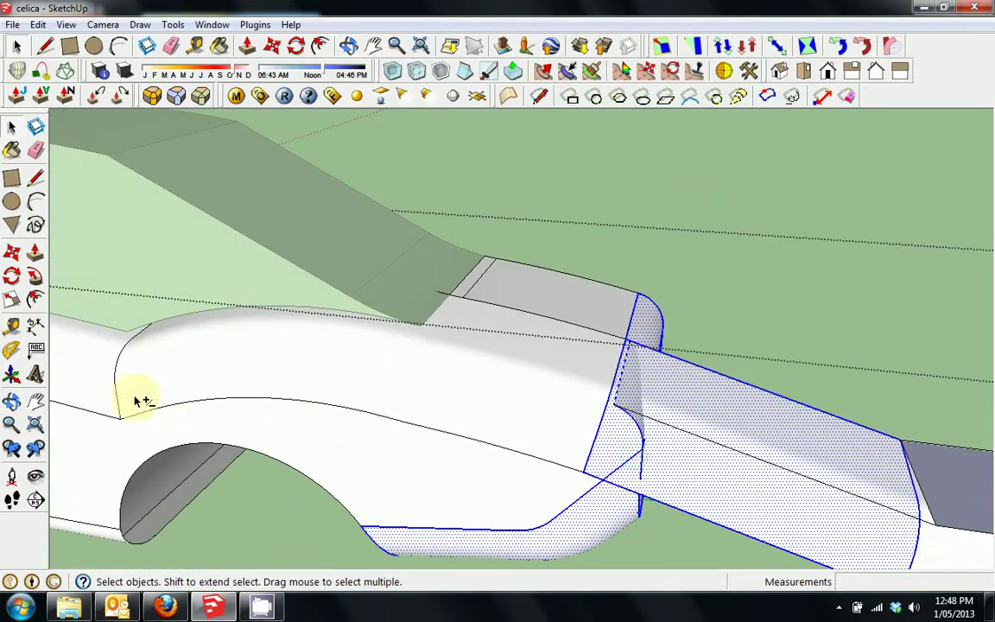
mouse_move(138, 402)
middle_mouse_down()
mouse_move(766, 406)
mouse_move(682, 384)
mouse_move(924, 376)
mouse_move(988, 311)
mouse_move(418, 352)
middle_mouse_up()
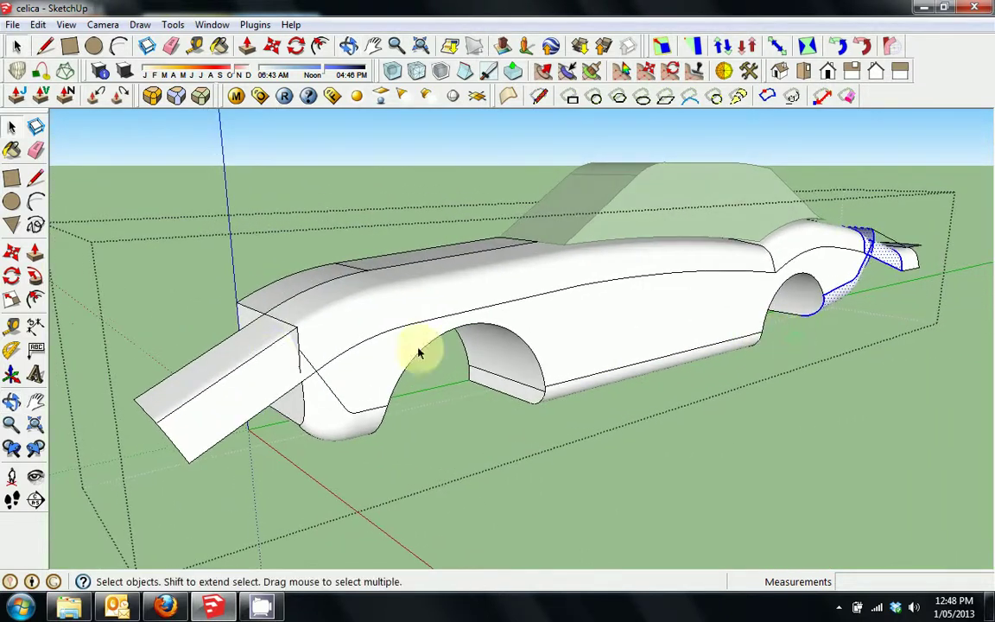
Step: Intersect the swept surface and lower fender face with the model
left_click(274, 364)
scroll(285, 337, "up", 2)
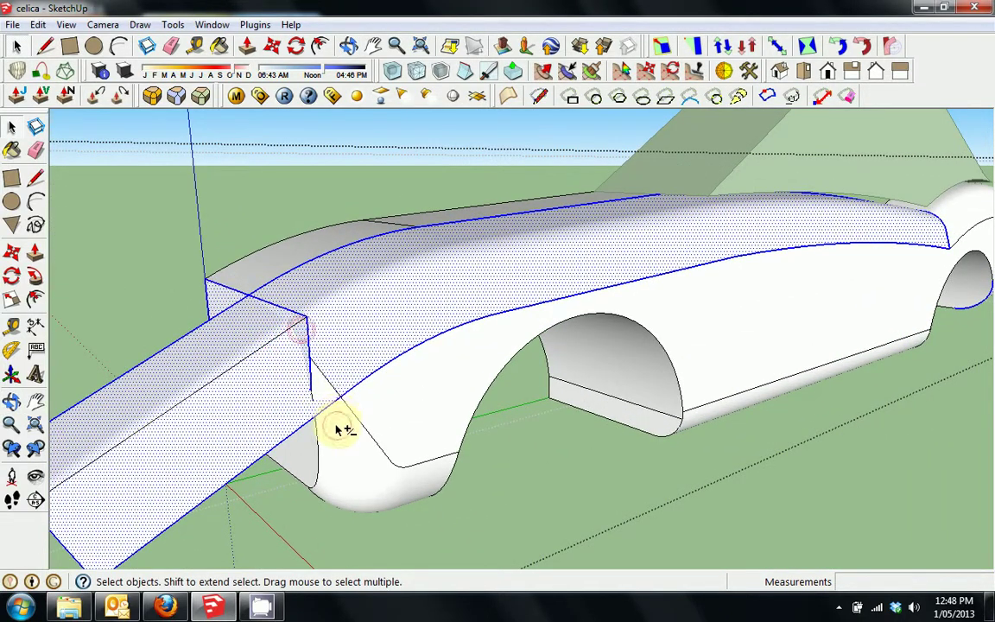
left_click(337, 426, "shift")
mouse_move(309, 450)
middle_mouse_down()
mouse_move(603, 271)
mouse_move(588, 251)
mouse_move(311, 392)
mouse_move(247, 378)
mouse_move(209, 421)
mouse_move(277, 395)
middle_mouse_up()
right_click(327, 353)
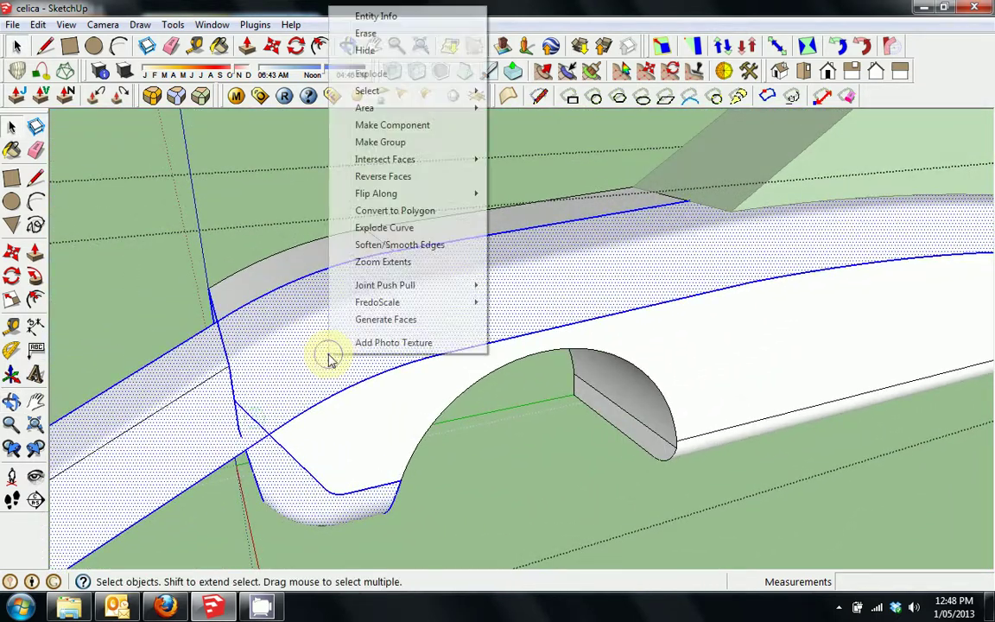
left_click(522, 161)
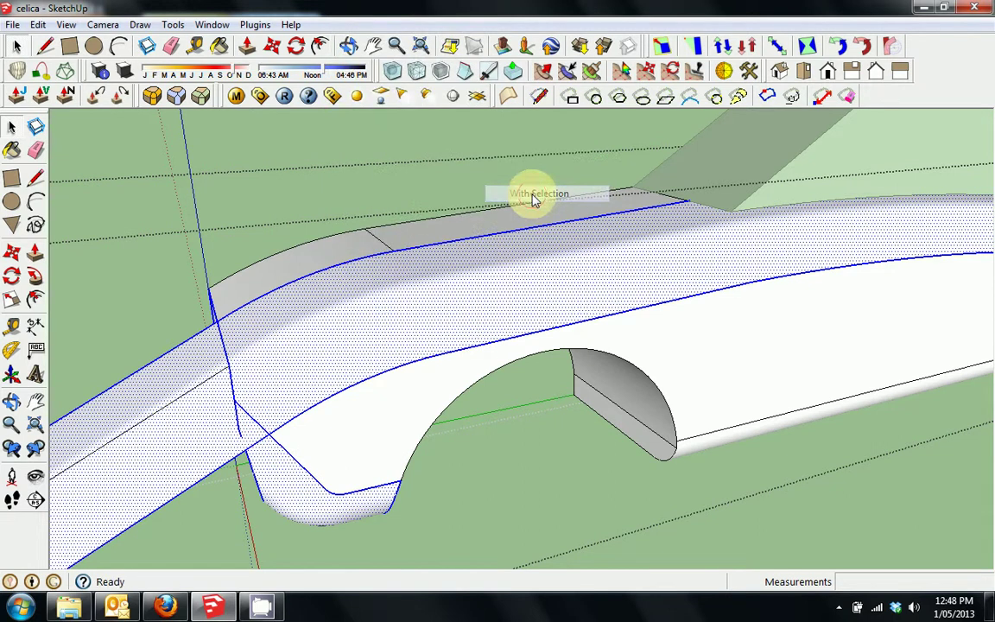
Step: Erase the leftover and stray flap edges along the front fender with the Eraser
mouse_move(299, 406)
middle_mouse_down()
mouse_move(319, 319)
mouse_move(473, 256)
mouse_move(526, 265)
middle_mouse_up()
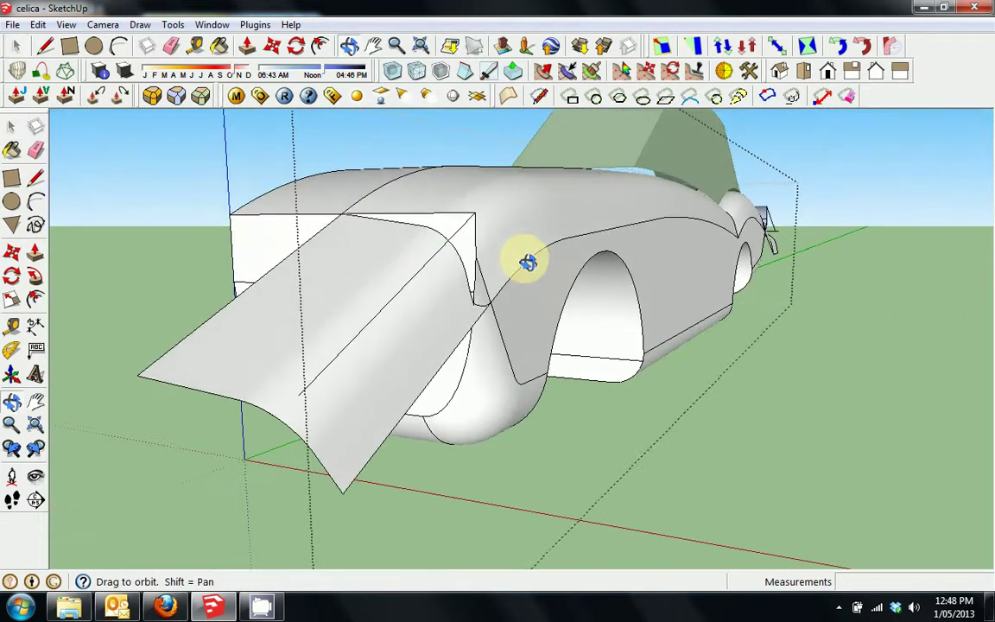
key("e")
left_click_drag(475, 214, 483, 271)
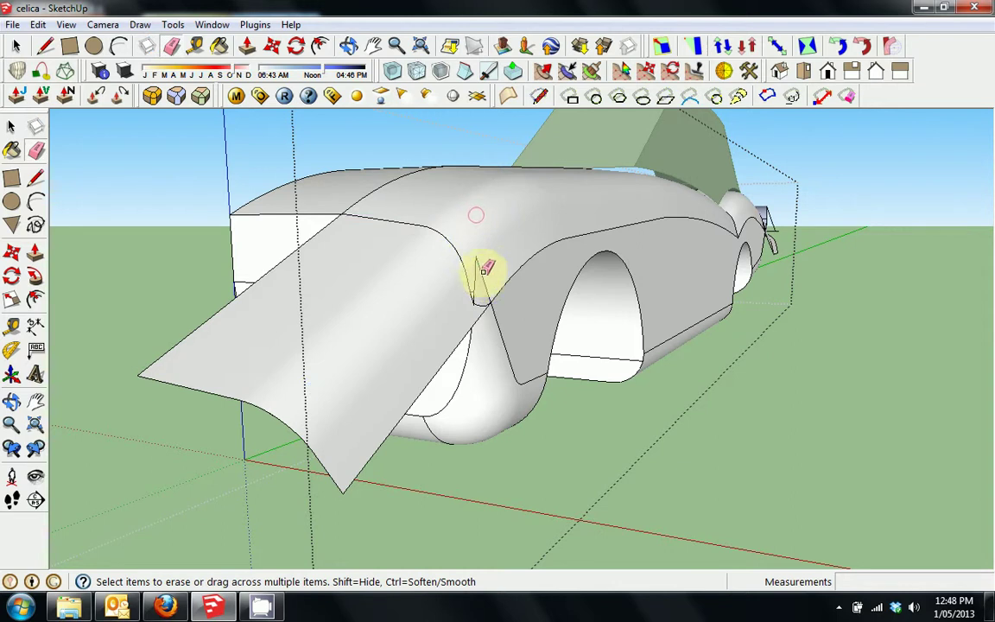
middle_click_drag(506, 274, 473, 284)
scroll(411, 304, "up", 4)
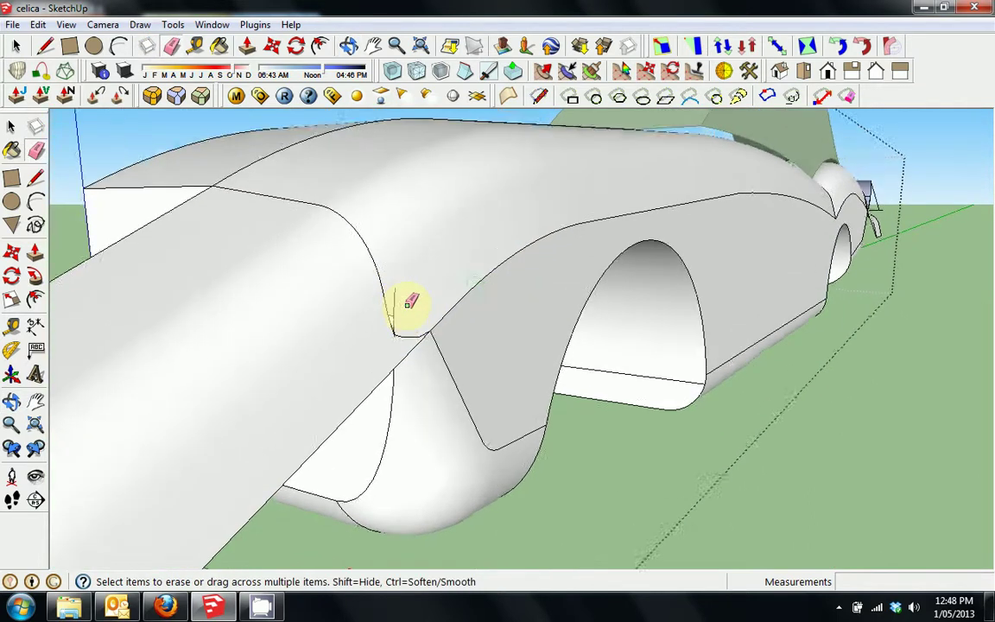
middle_click_drag(390, 327, 233, 289)
scroll(256, 328, "up", 2)
middle_click_drag(255, 328, 606, 302, "shift")
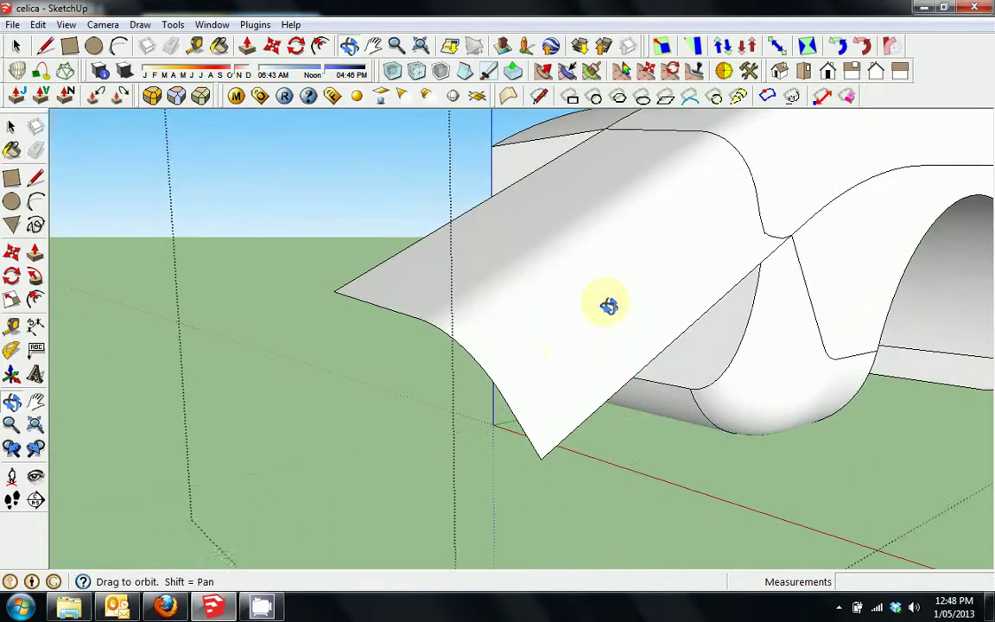
left_click_drag(536, 442, 491, 383)
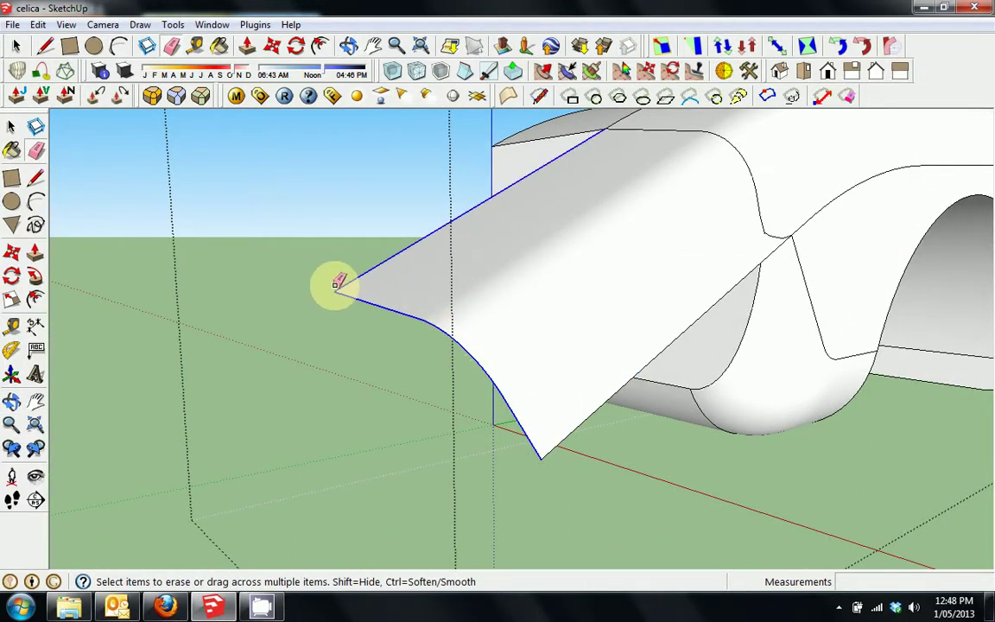
left_click_drag(337, 285, 338, 287)
left_click_drag(526, 427, 595, 420)
mouse_move(594, 419)
middle_mouse_down()
mouse_move(793, 250)
mouse_move(528, 323)
mouse_move(635, 323)
mouse_move(633, 284)
mouse_move(480, 355)
mouse_move(401, 436)
middle_mouse_up()
scroll(526, 323, "up", 3)
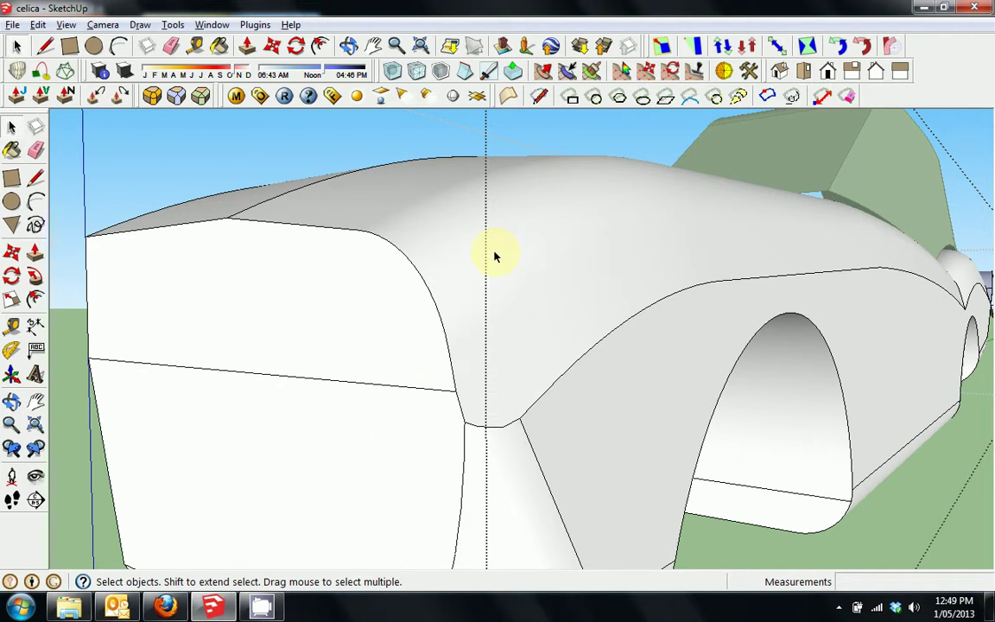
key("alt+v")
left_click(114, 83)
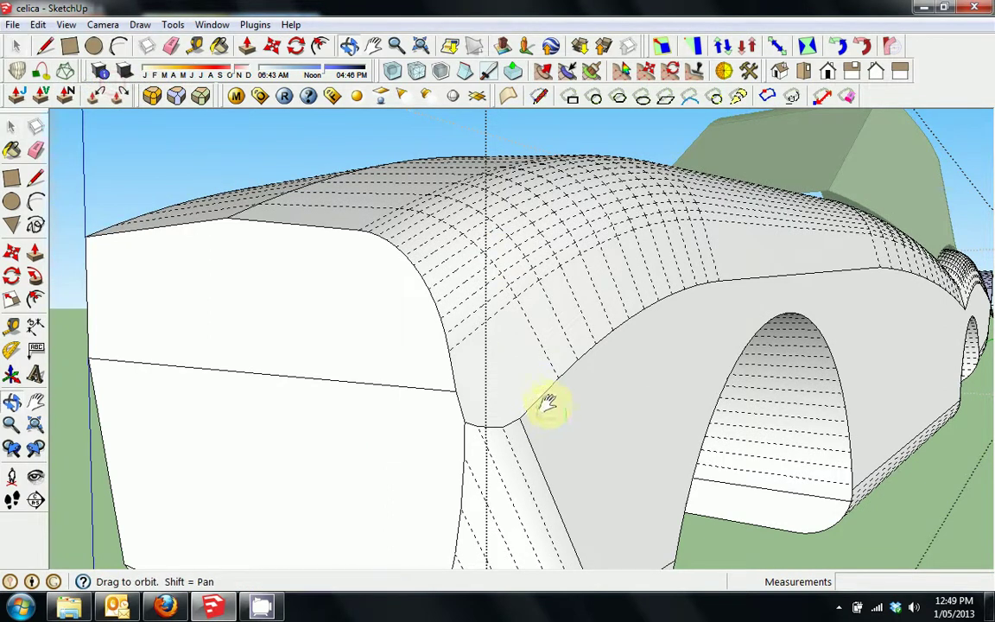
middle_click_drag(546, 403, 408, 245)
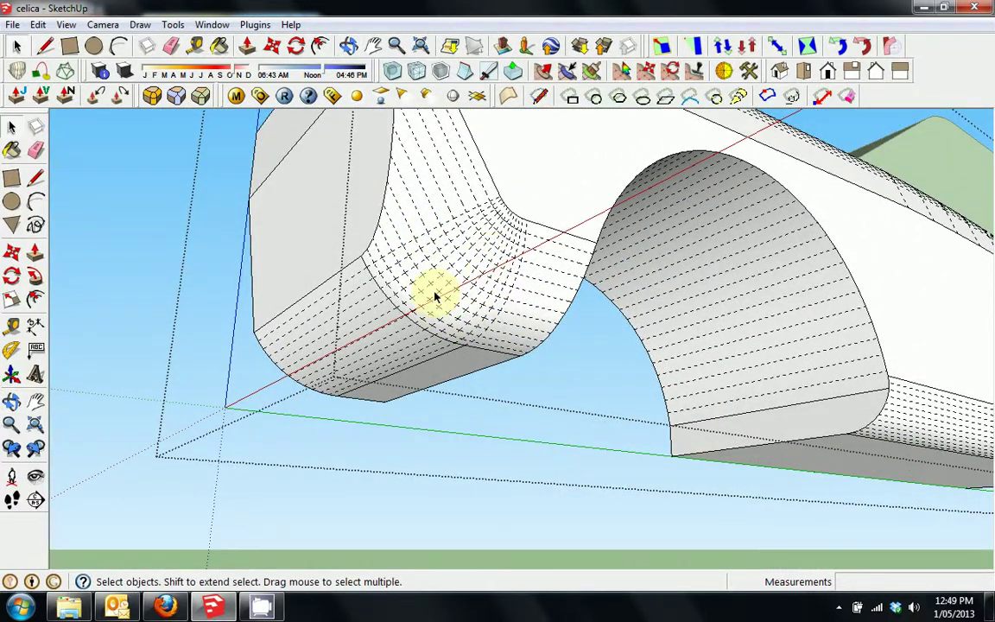
middle_click_drag(436, 296, 450, 393)
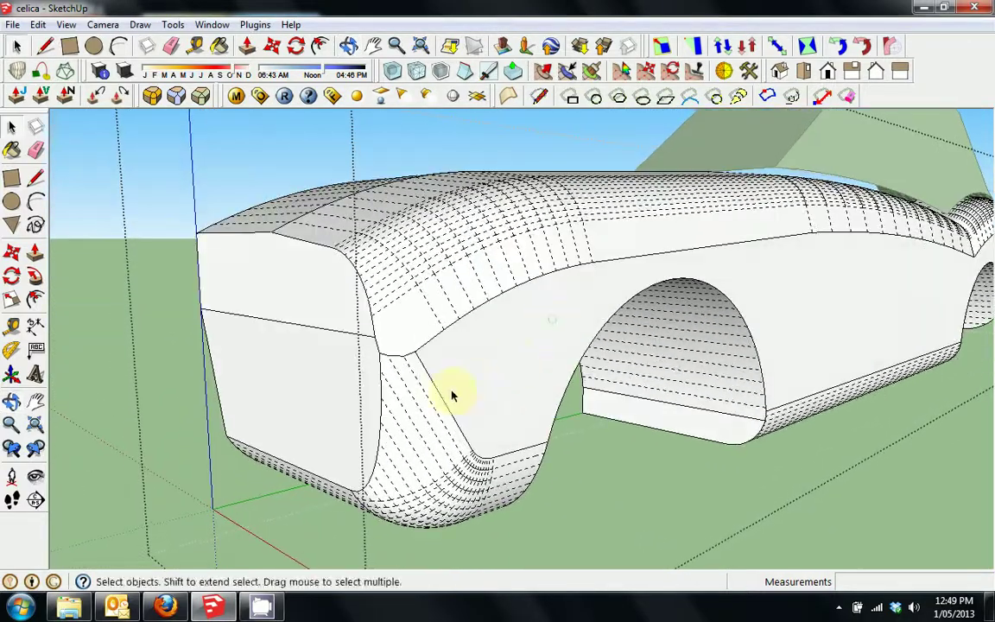
key("alt+v")
key("h")
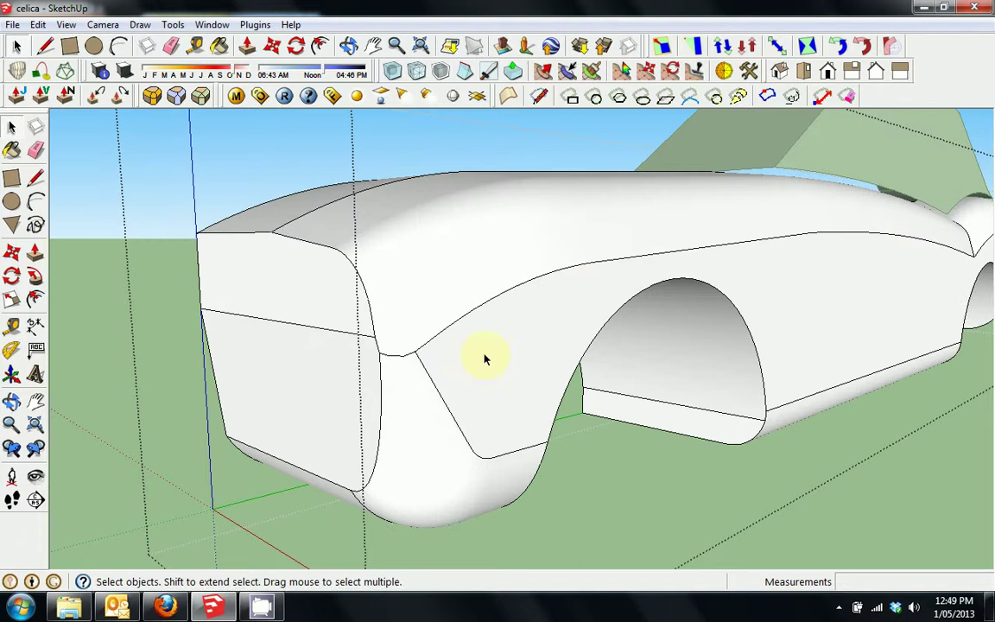
middle_click_drag(483, 350, 676, 343)
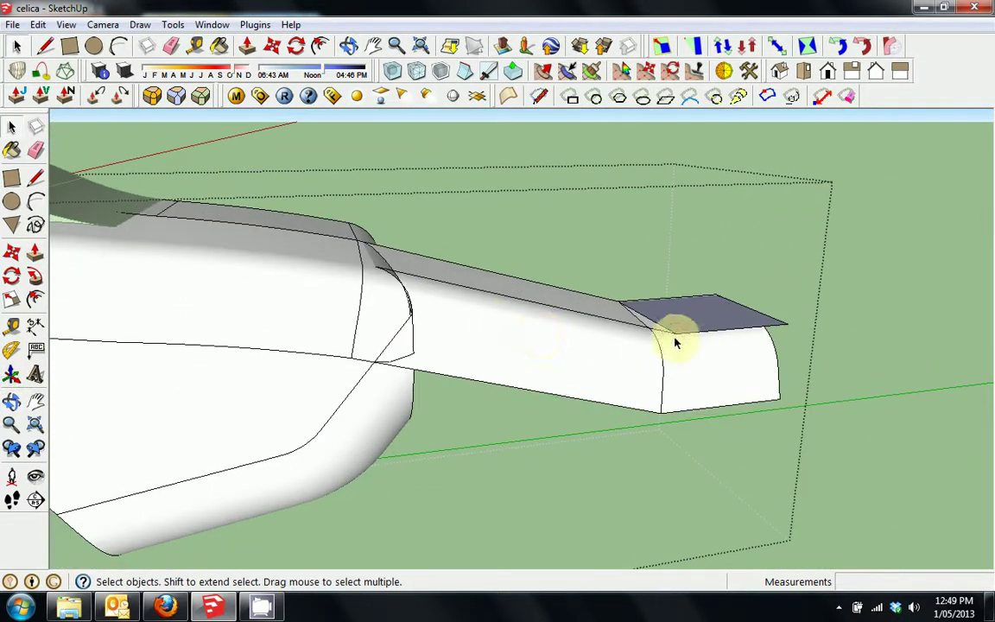
Step: Select the extension's faces, removing the curved car body face from the selection
left_click(617, 357, "shift")
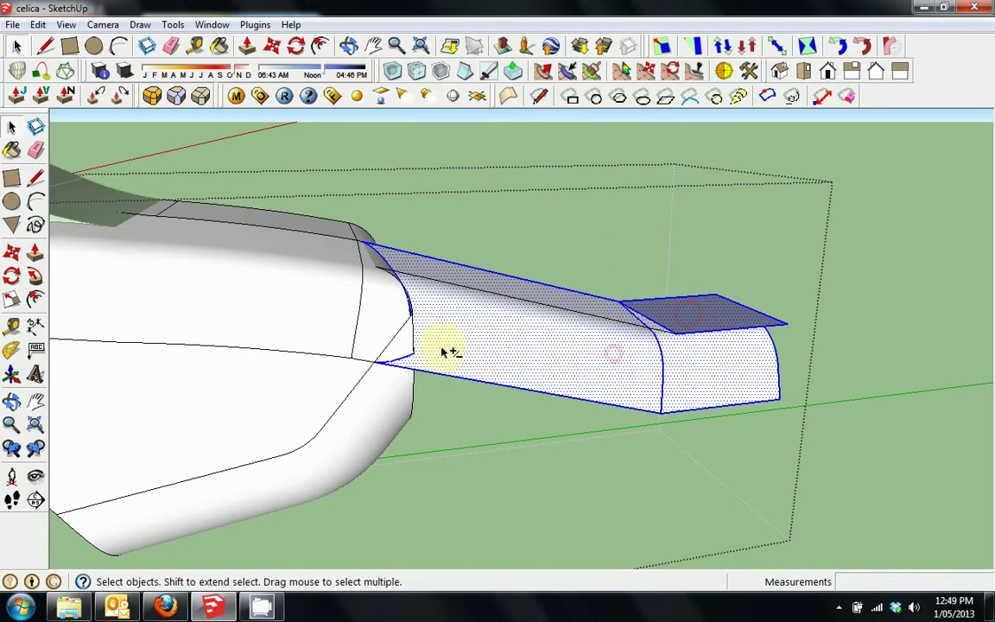
scroll(403, 345, "up", 2)
middle_click_drag(400, 342, 228, 338)
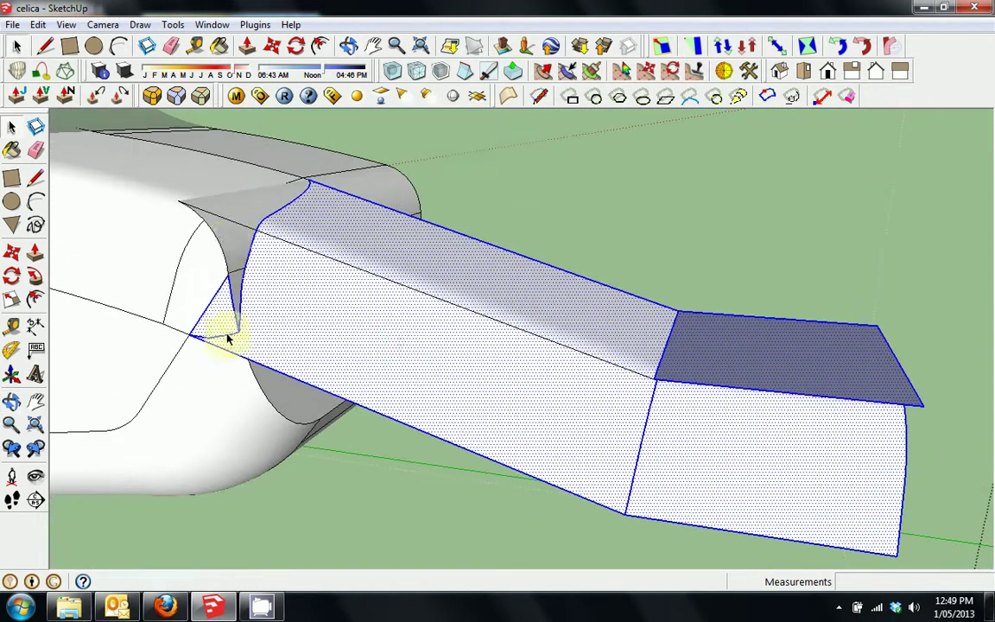
middle_click_drag(233, 298, 417, 327)
left_click(309, 296, "shift")
scroll(444, 382, "up", 1)
scroll(417, 326, "up", 2)
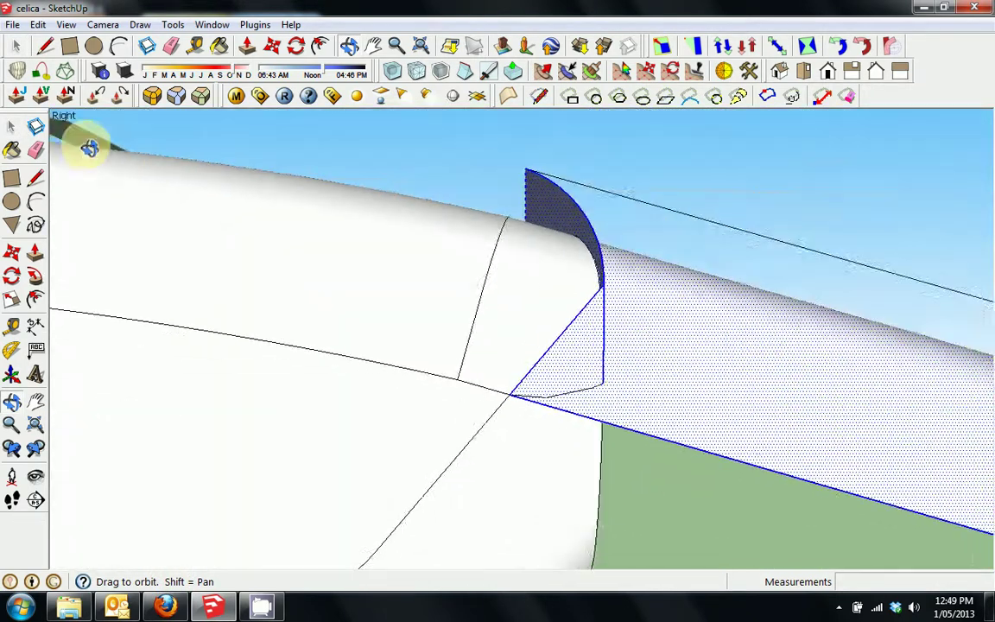
middle_click_drag(667, 379, 568, 276)
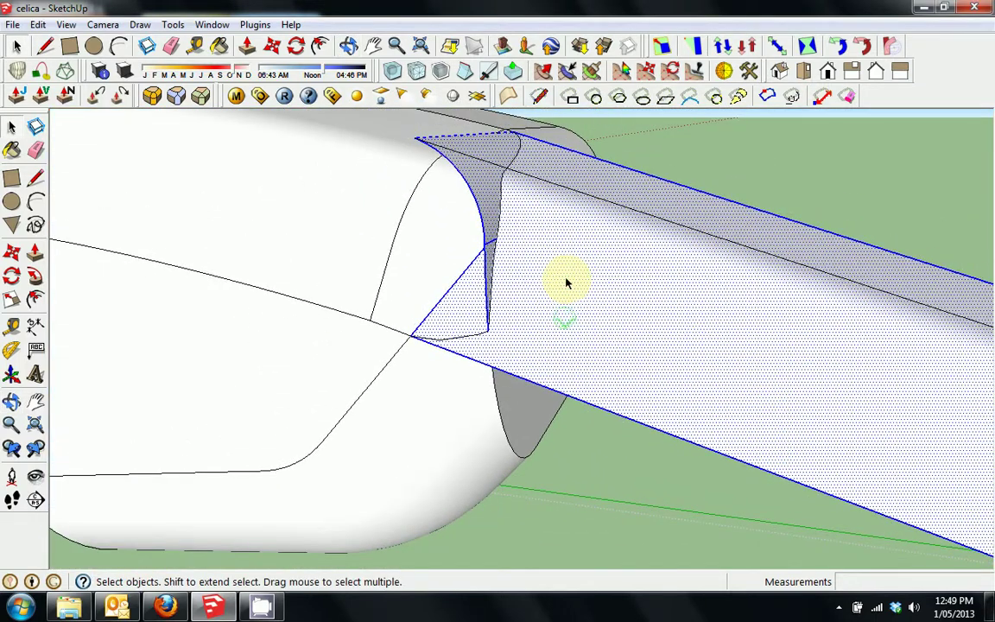
Step: Erase the selected extension faces and check that the rear ends cleanly
right_click(566, 279)
left_click(600, 305)
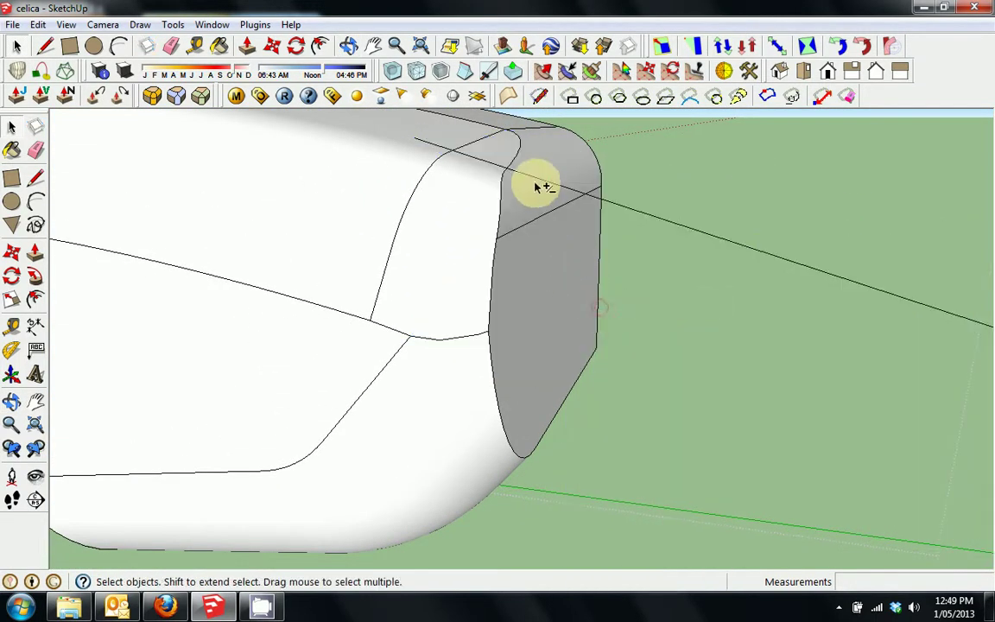
middle_click_drag(535, 185, 602, 316)
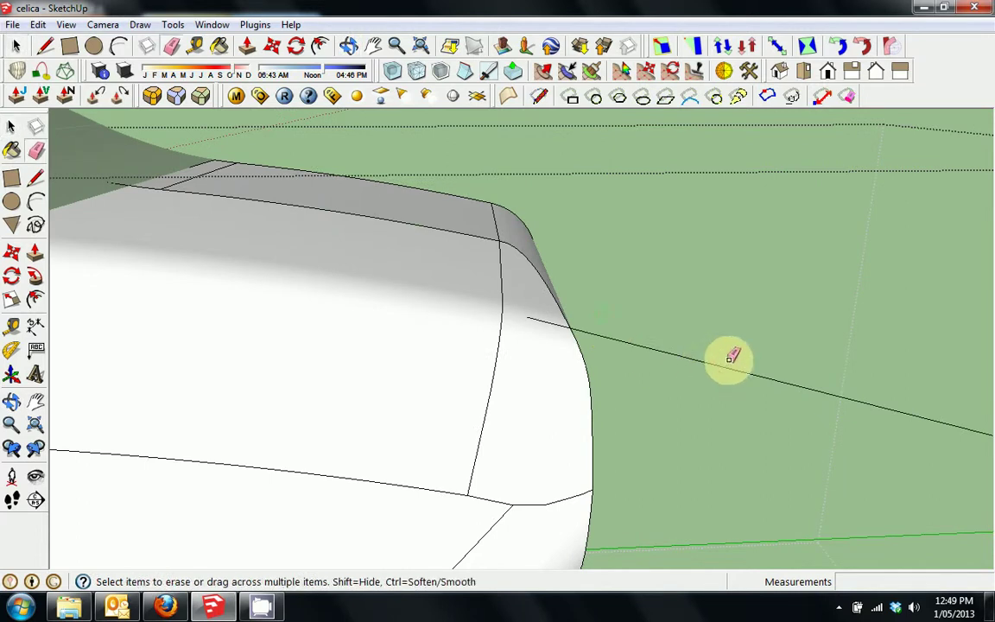
middle_click_drag(732, 367, 207, 332)
middle_click_drag(140, 327, 422, 266)
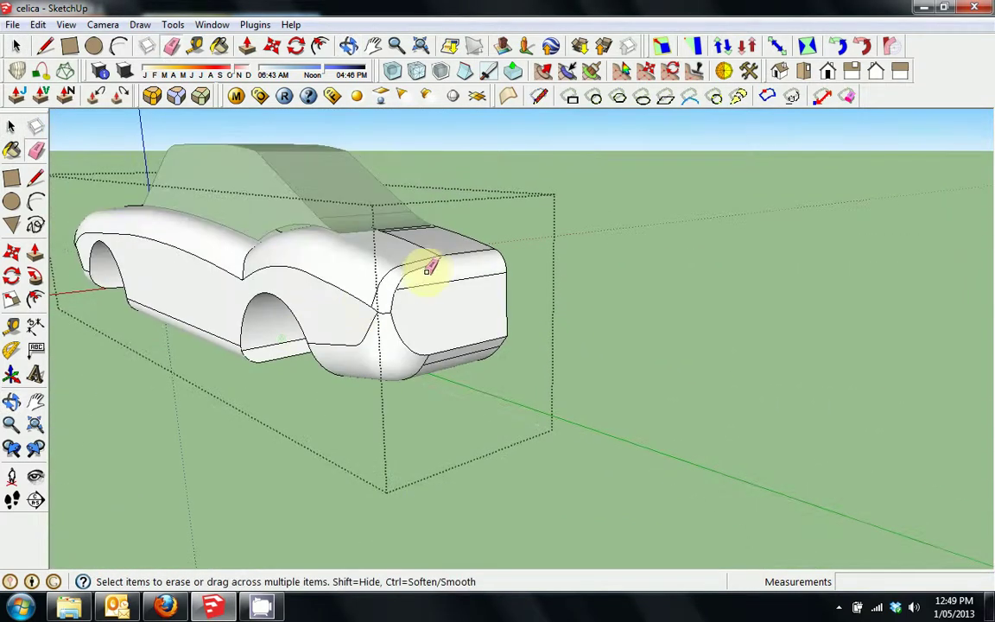
Step: Orbit around the car from rear, roof, side and front views to position the cabin block
scroll(428, 264, "up", 5)
middle_click_drag(329, 333, 483, 320)
middle_click_drag(269, 273, 164, 247)
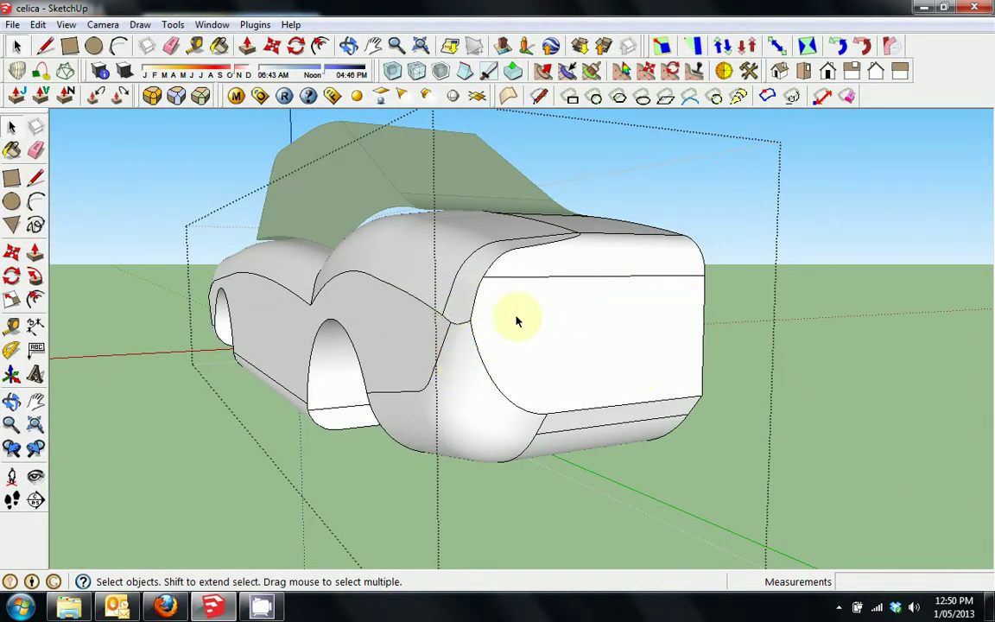
middle_click_drag(420, 360, 492, 226)
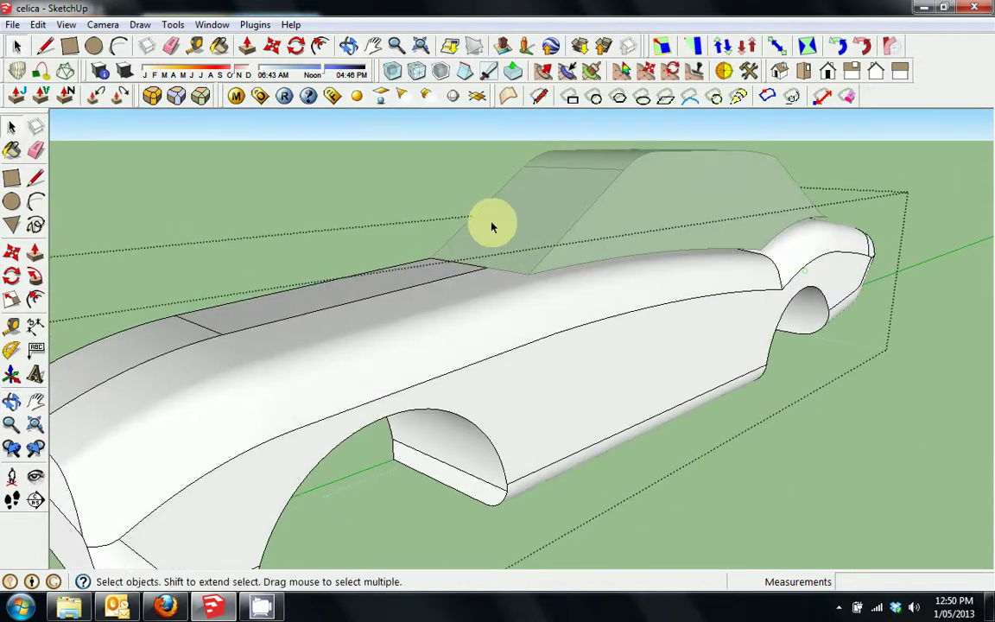
middle_click_drag(351, 183, 561, 241)
scroll(391, 318, "up", 2)
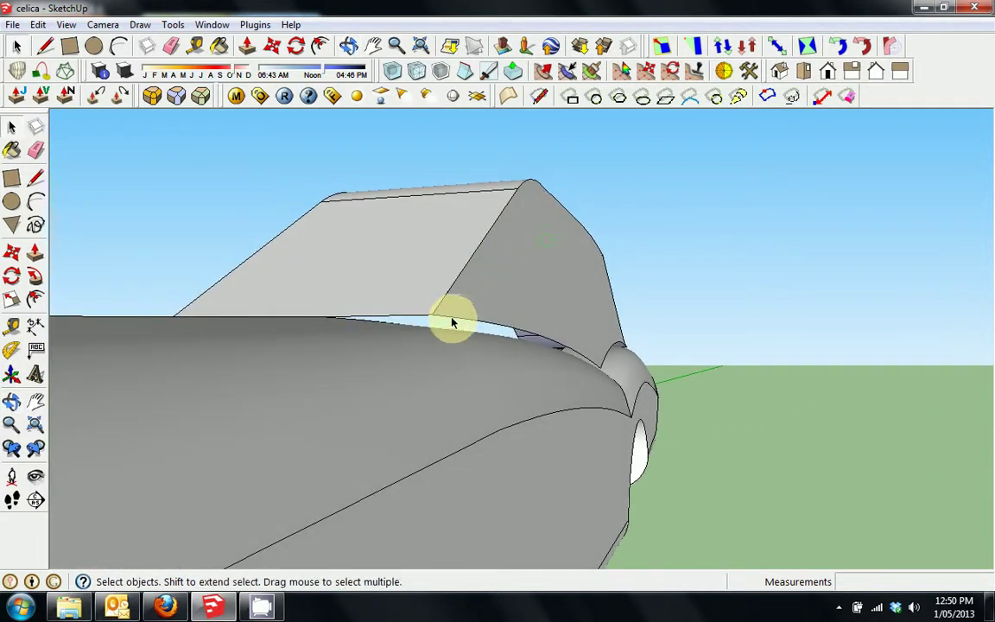
middle_click_drag(525, 285, 113, 305)
middle_click_drag(633, 295, 609, 328)
middle_click_drag(396, 336, 561, 338)
middle_click_drag(271, 345, 379, 235)
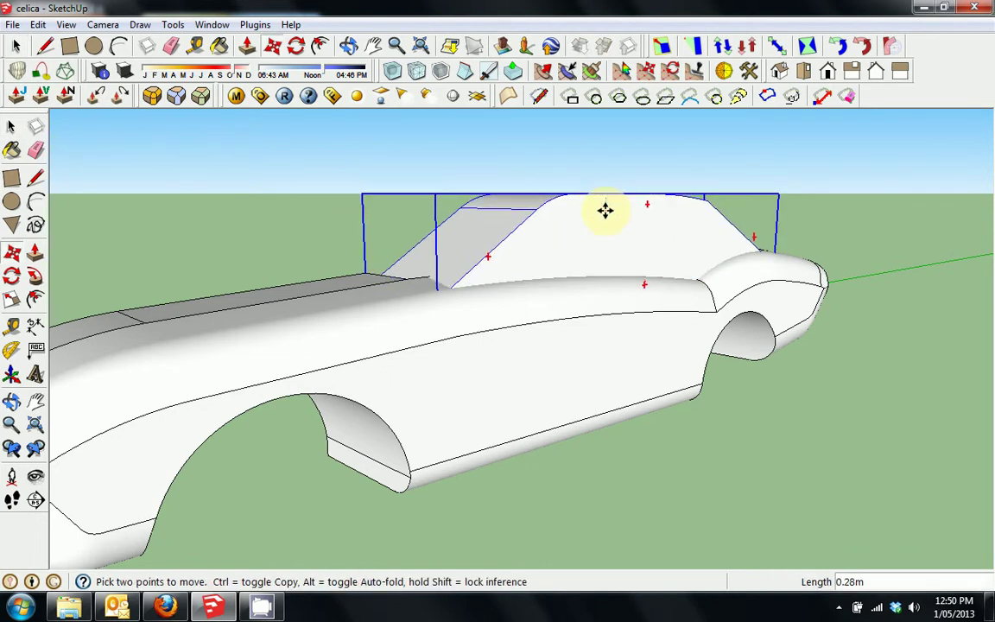
Step: Scale the roof cabin block to fit the body, checking from rear three-quarter and side views
middle_click_drag(611, 221, 574, 216)
key("s")
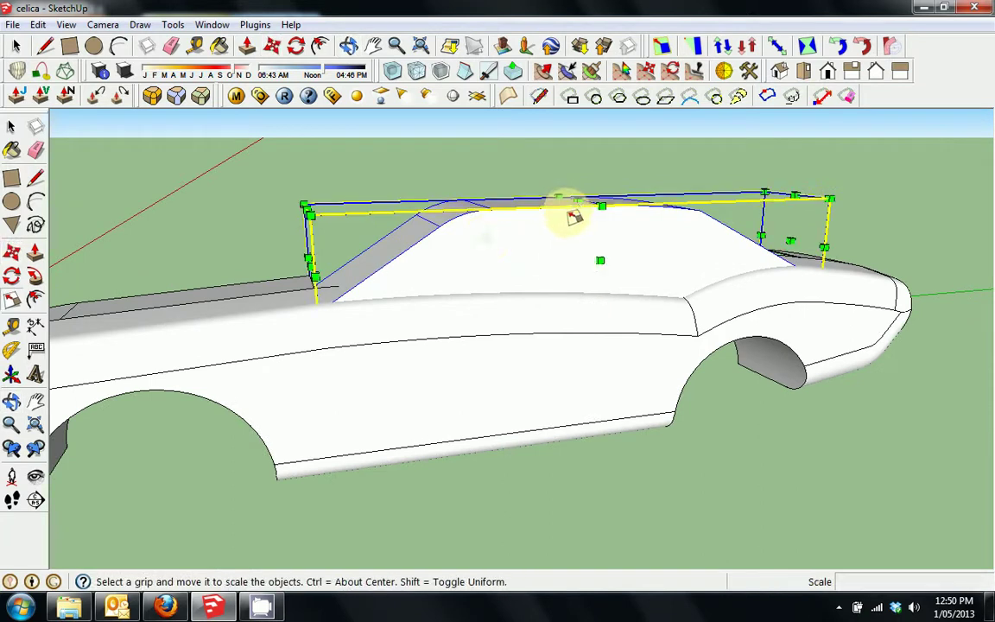
middle_click_drag(562, 262, 432, 207)
middle_click_drag(504, 234, 623, 326)
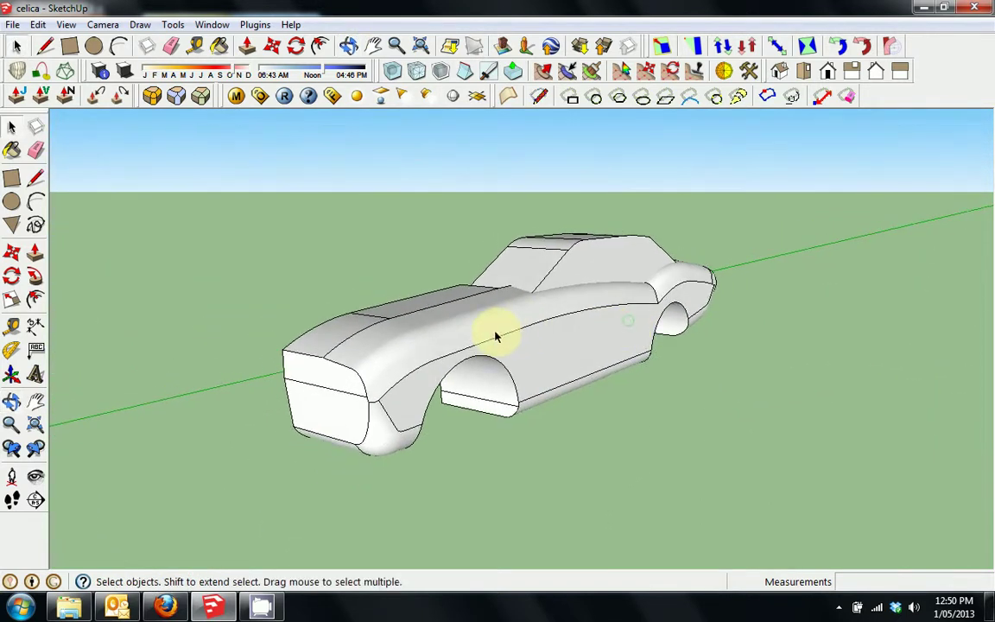
Step: Make the selected car body and roof a component with the default name Component#1
right_click(580, 268)
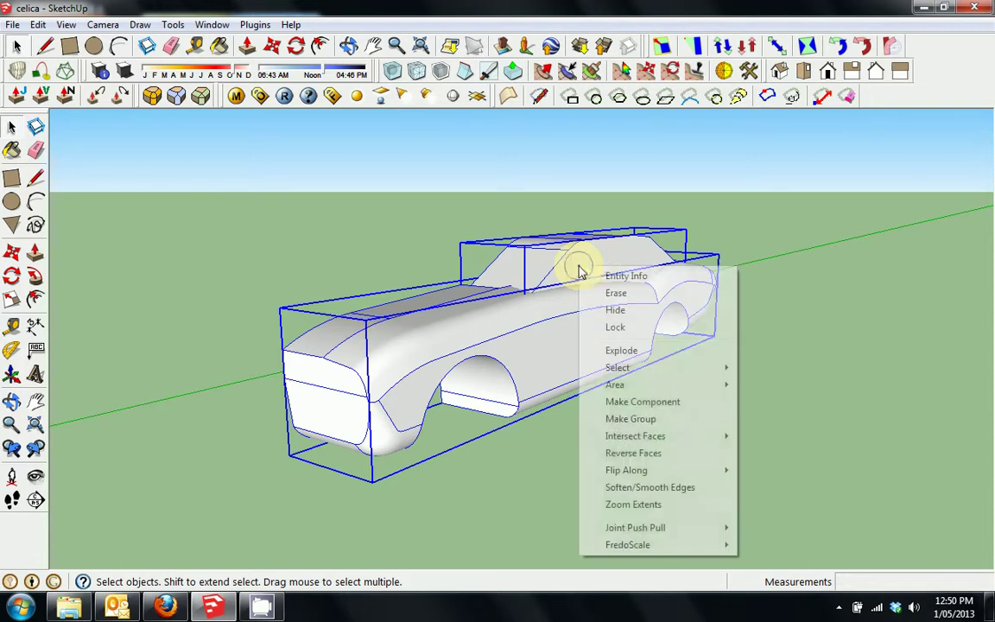
left_click(637, 403)
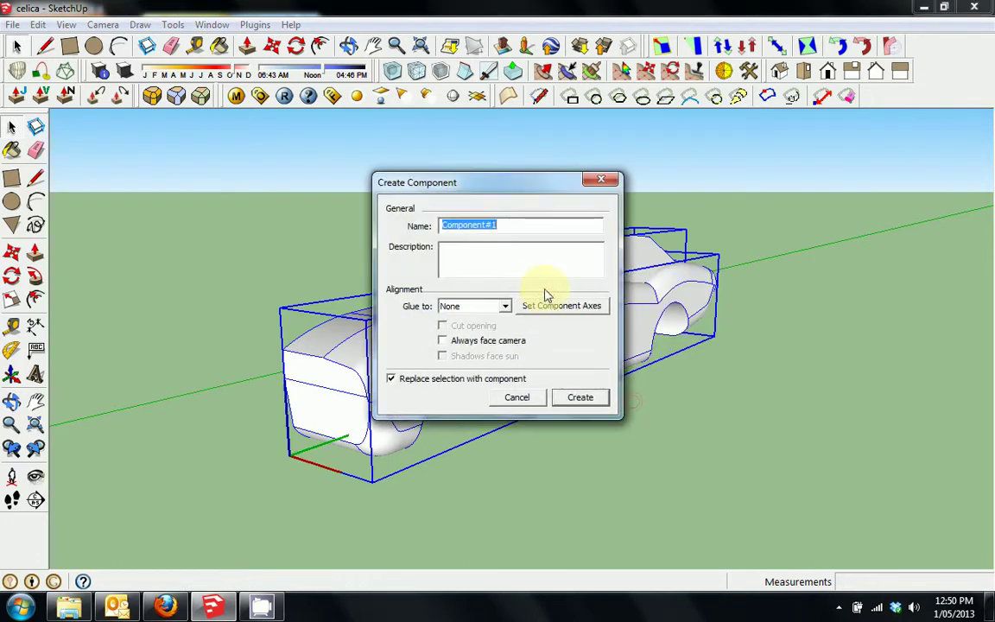
left_click(580, 399)
middle_click_drag(573, 396, 558, 320)
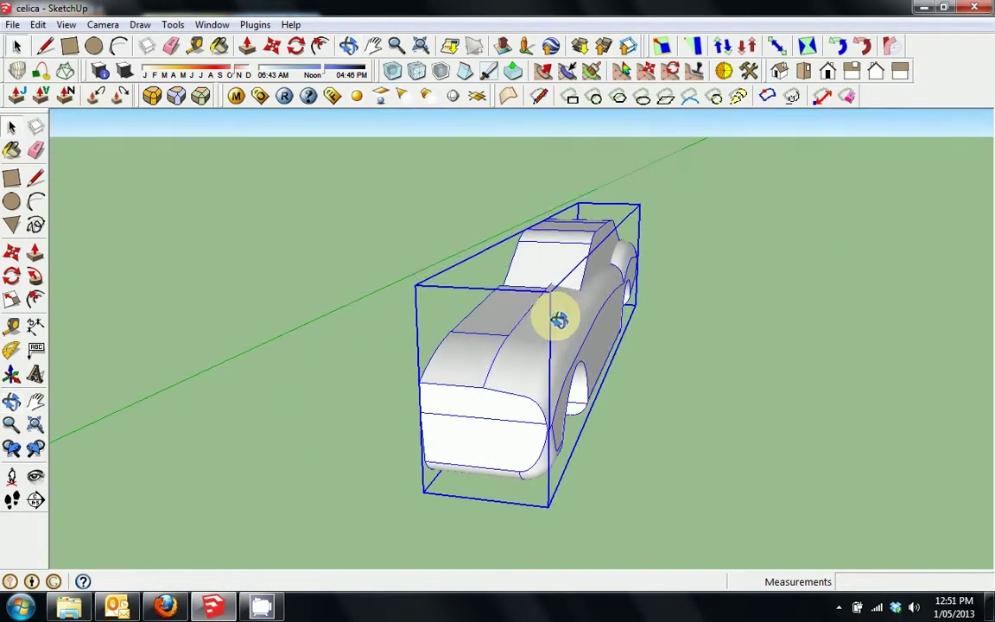
Step: Copy the car component, flip the copy along its red axis, and start moving it back over the original
left_click(453, 328)
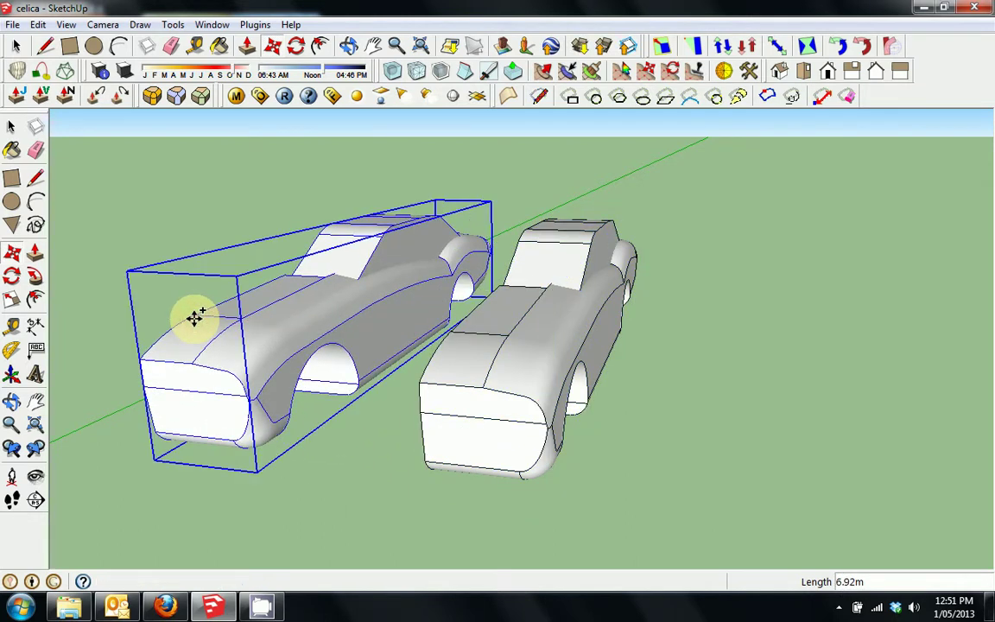
right_click(269, 329)
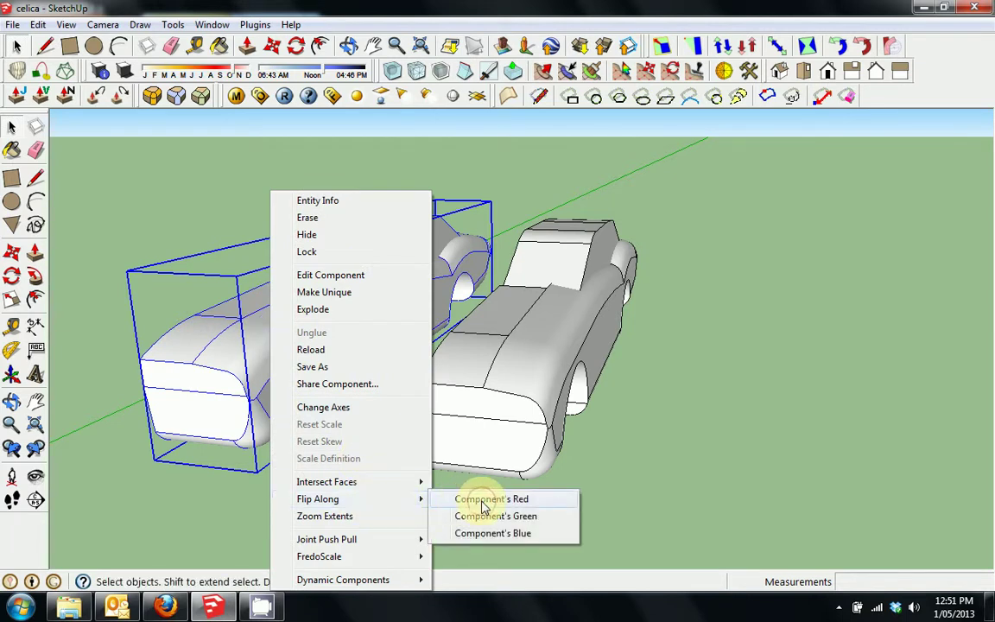
left_click(483, 501)
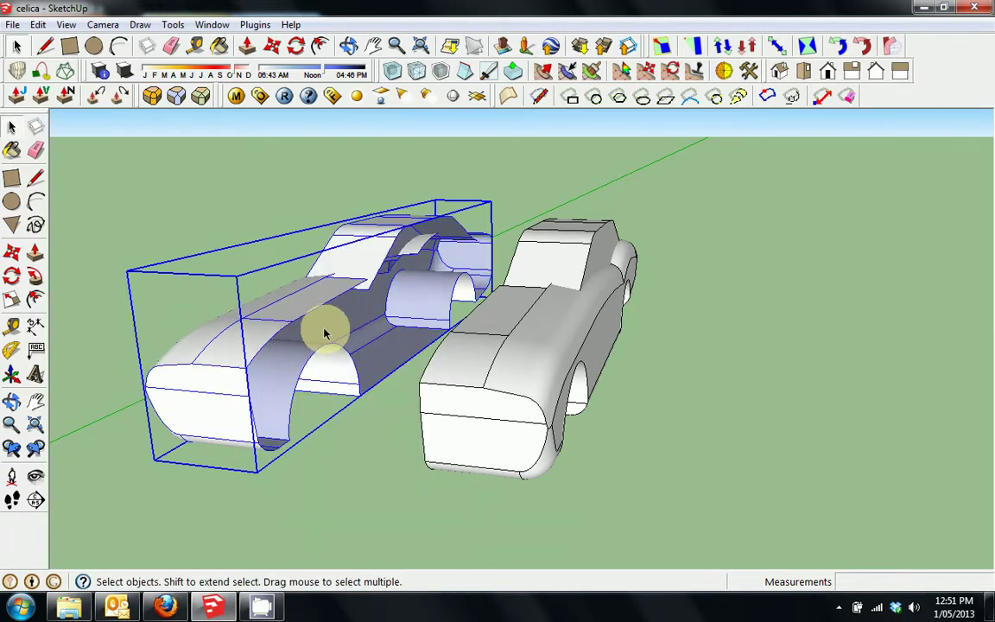
key("m")
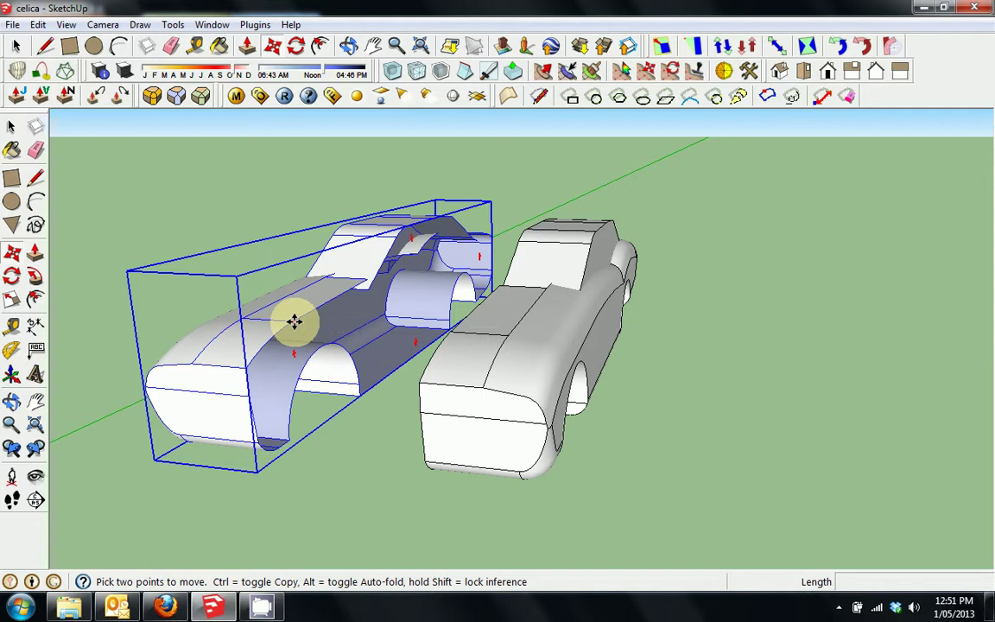
left_click(294, 321)
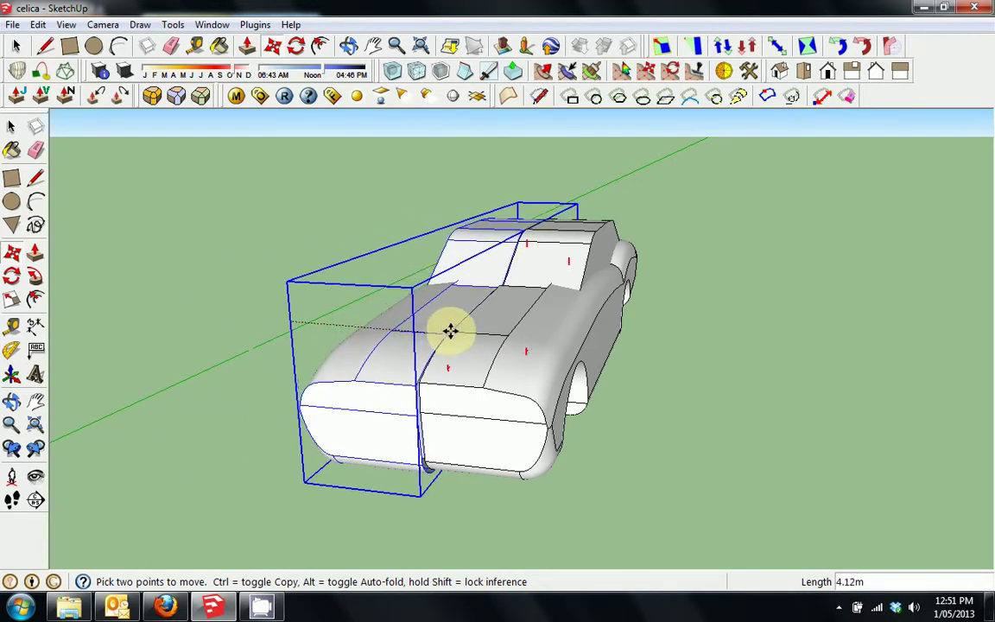